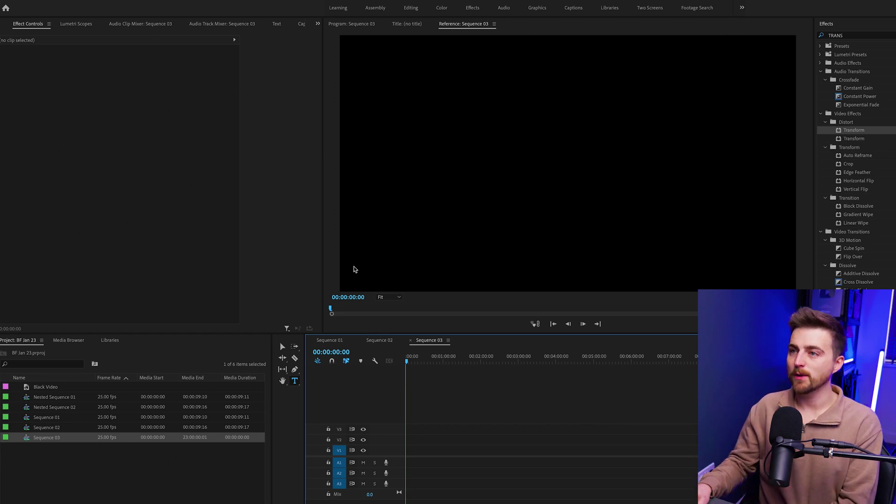
- Create a text layer reading 'BF' in the Program monitor of Sequence 03
click(363, 24)
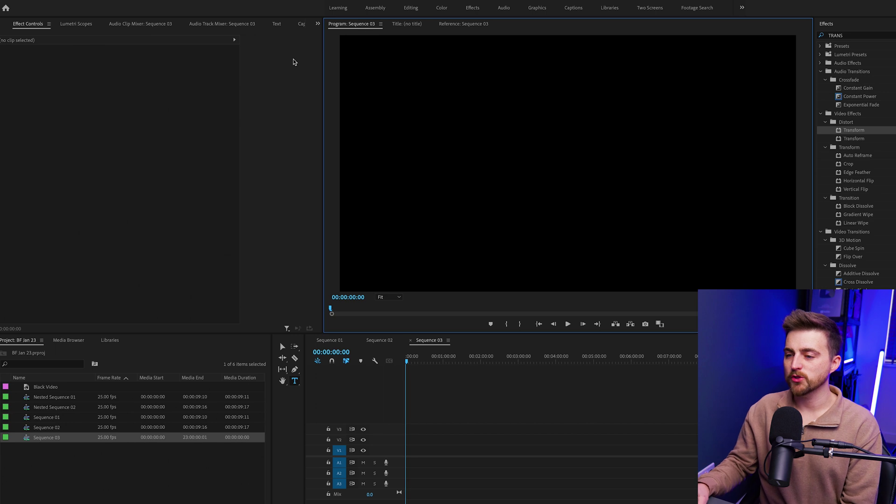
click(283, 346)
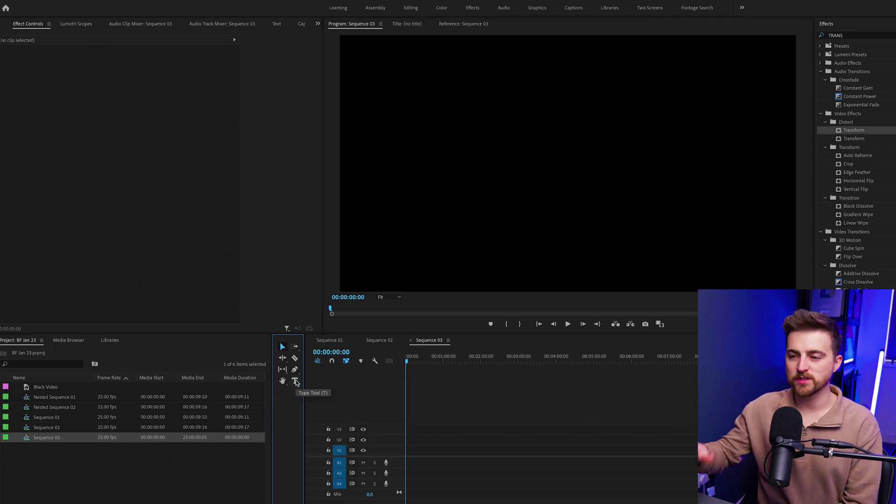
click(295, 382)
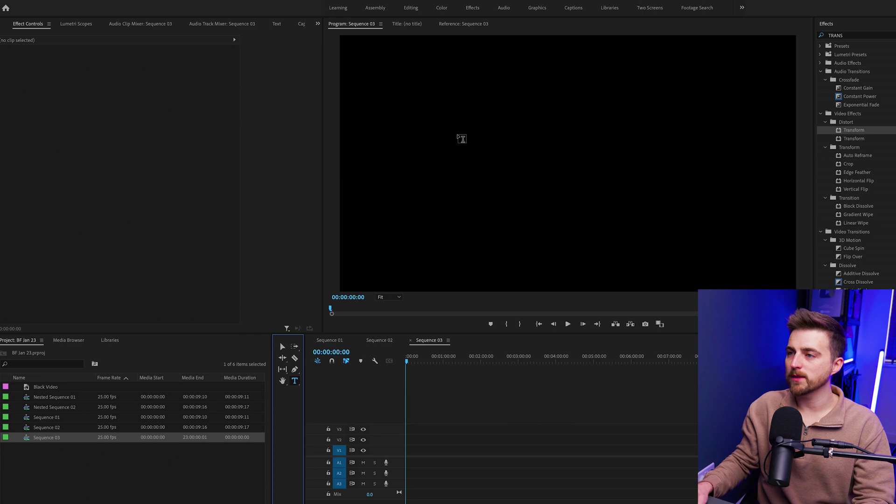
click(455, 136)
text(BF)
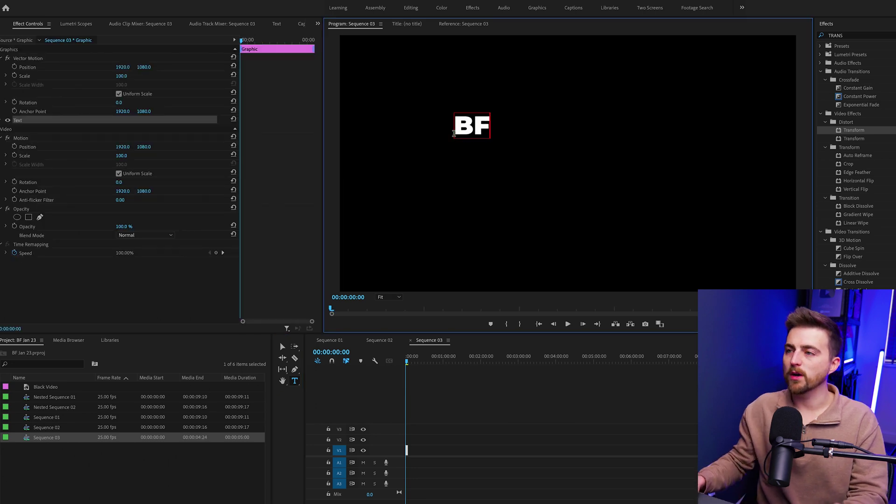
key(Escape)
key(Right)
key(Right)
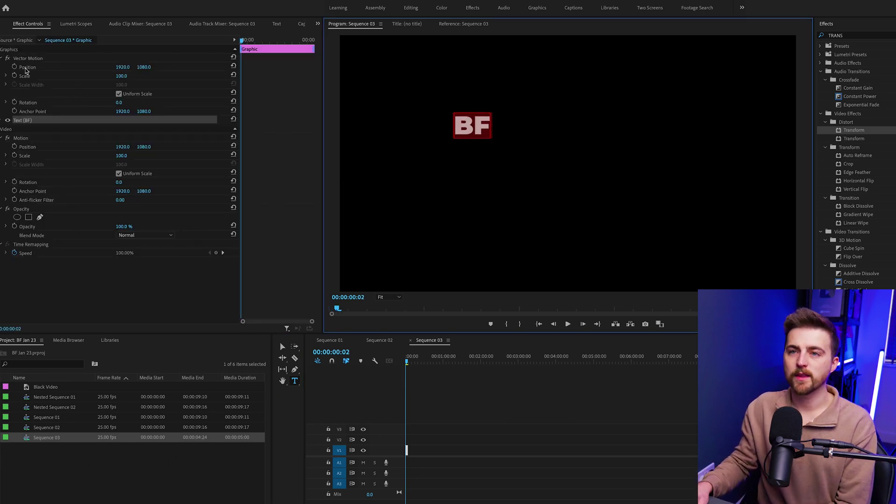
- Enlarge the BF font size to about 1056, centre-align it and reset Position to 1920, 1080
click(2, 120)
drag(136, 162, 196, 160)
click(32, 173)
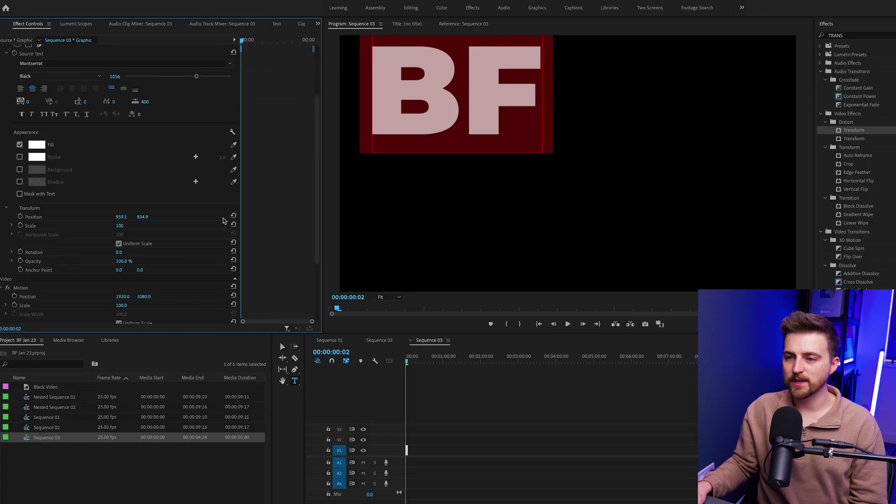
click(234, 216)
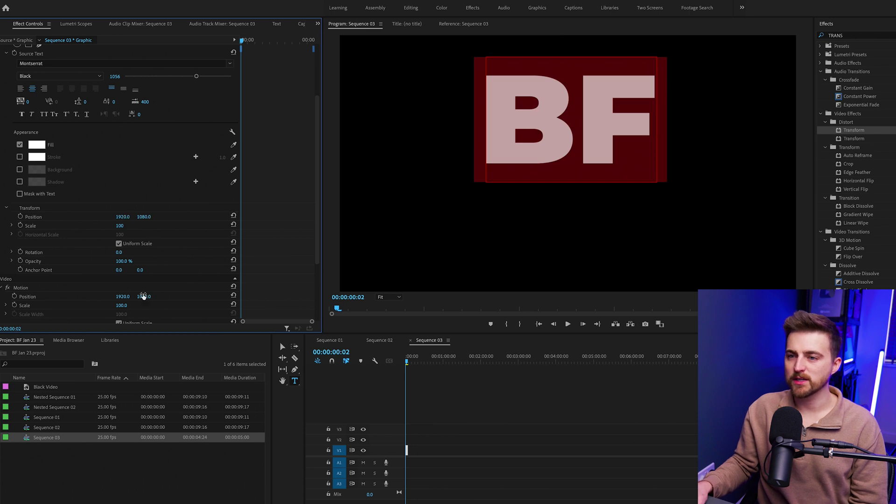
- Extend the BF clip in the timeline to about 15 seconds
click(455, 381)
key(backslash)
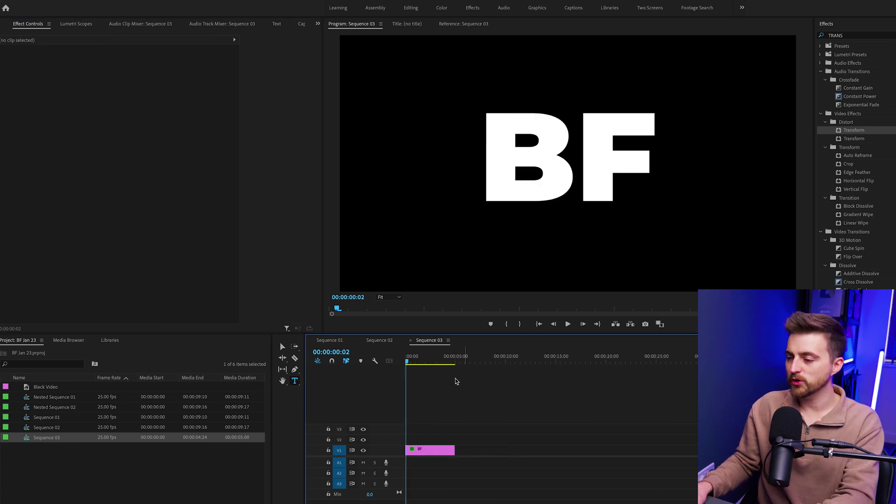
drag(455, 451, 559, 451)
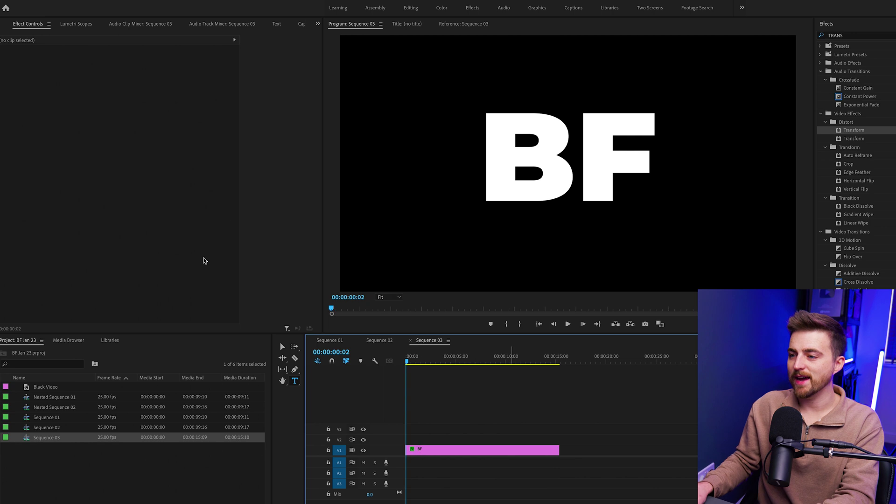
click(470, 450)
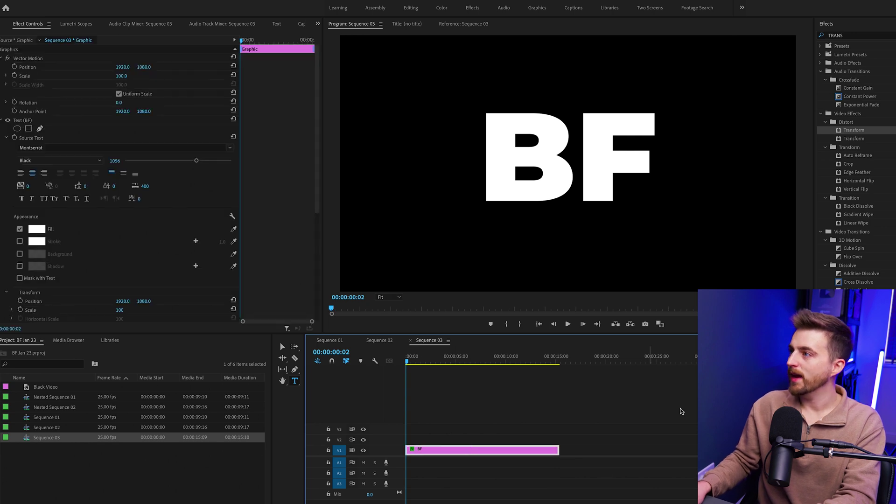
- Apply the 4-Color Gradient effect to the BF clip and preview it
click(880, 34)
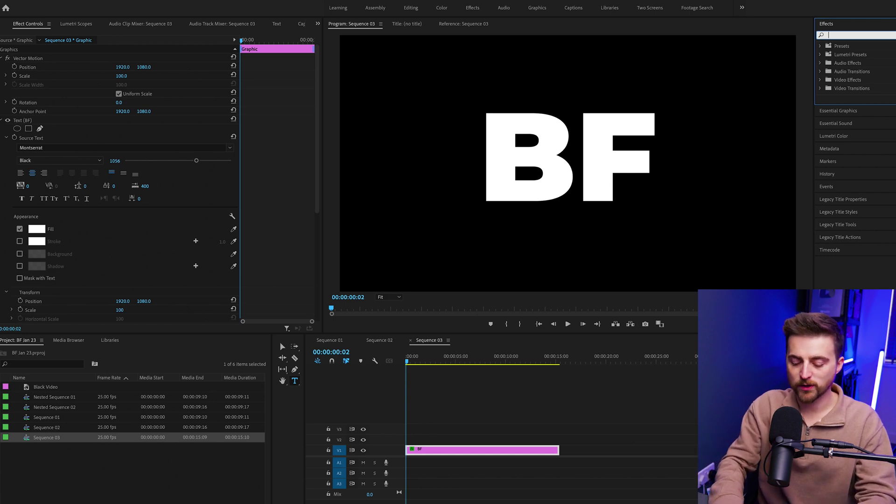
text(4-co)
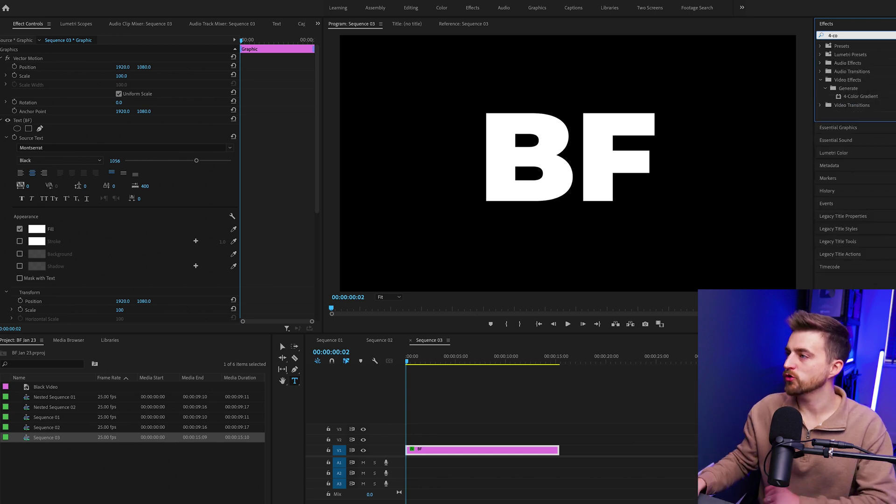
drag(865, 99, 726, 176)
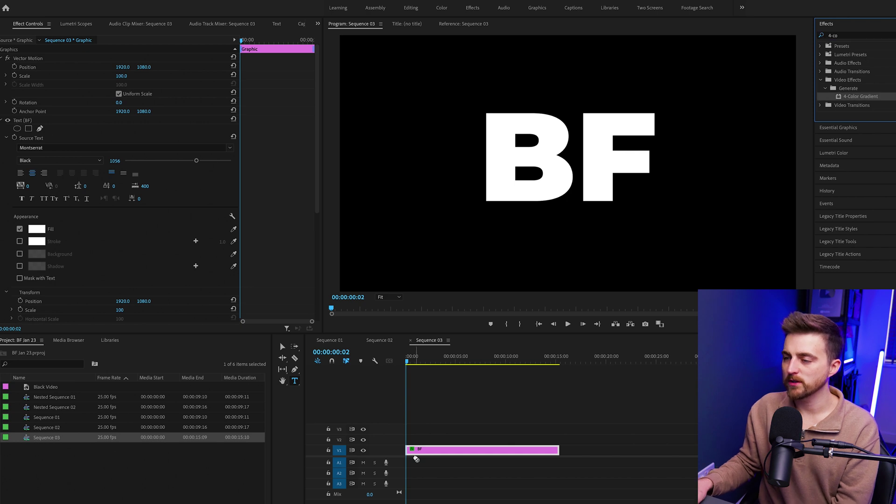
drag(416, 459, 416, 450)
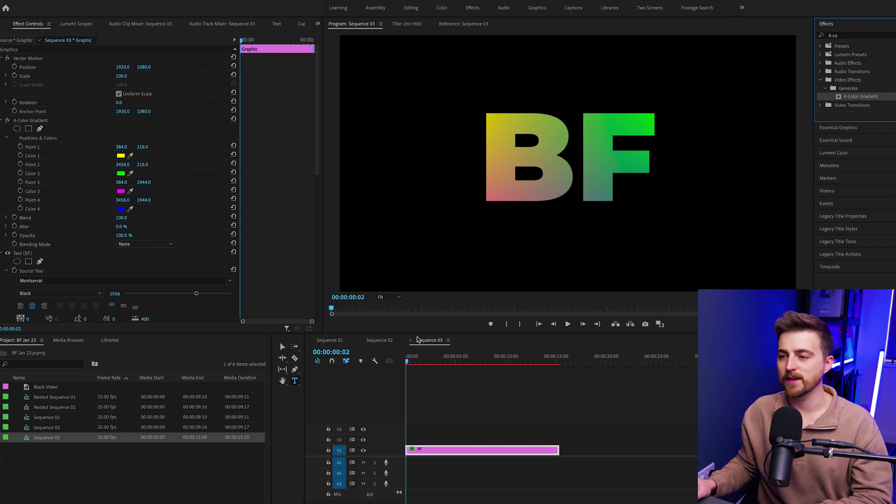
key(space)
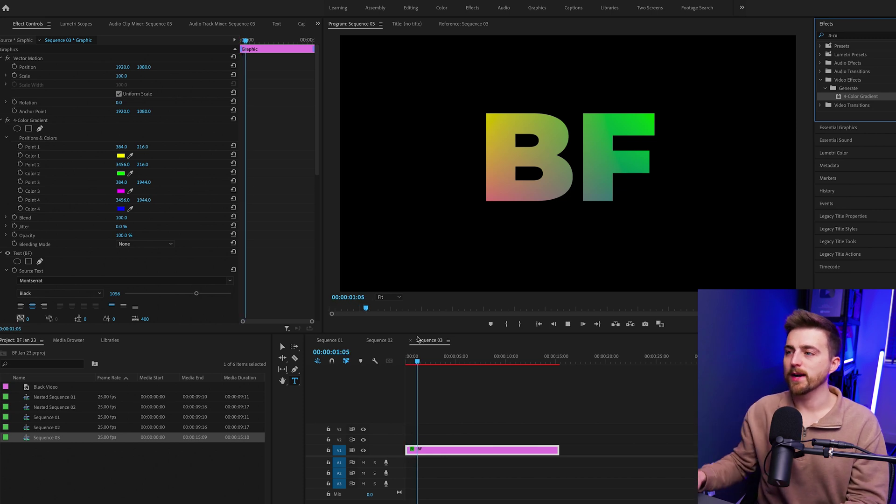
key(space)
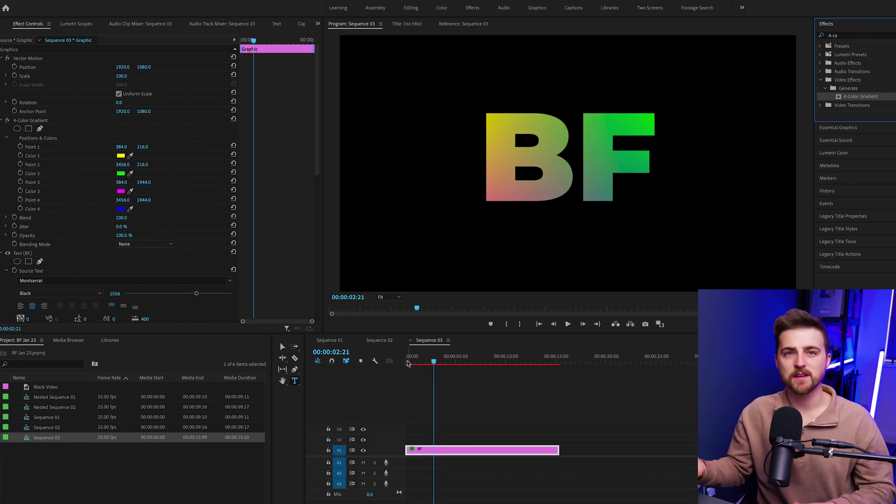
- Return to the sequence start and bring up the 4-Color Gradient point handles
drag(417, 363, 406, 363)
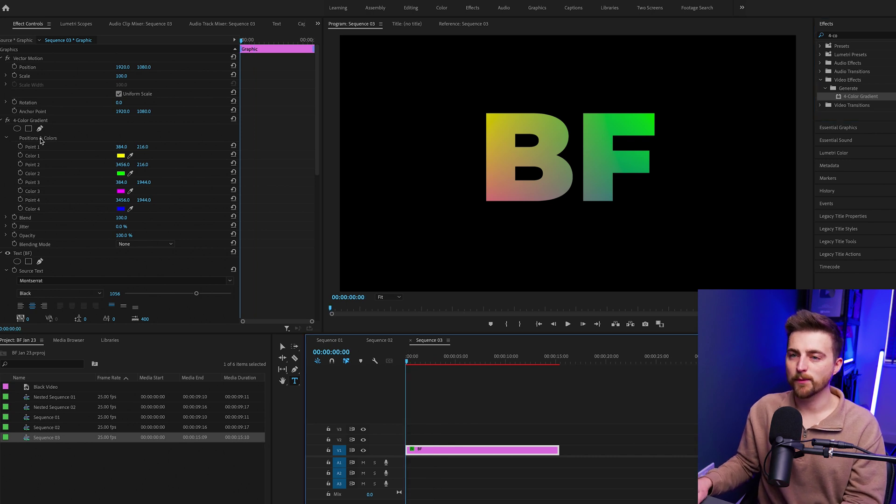
click(32, 121)
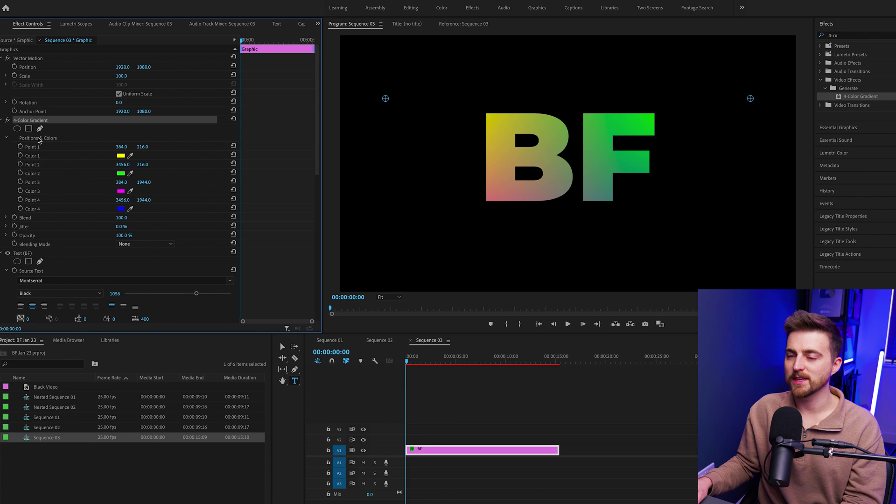
click(39, 140)
click(43, 147)
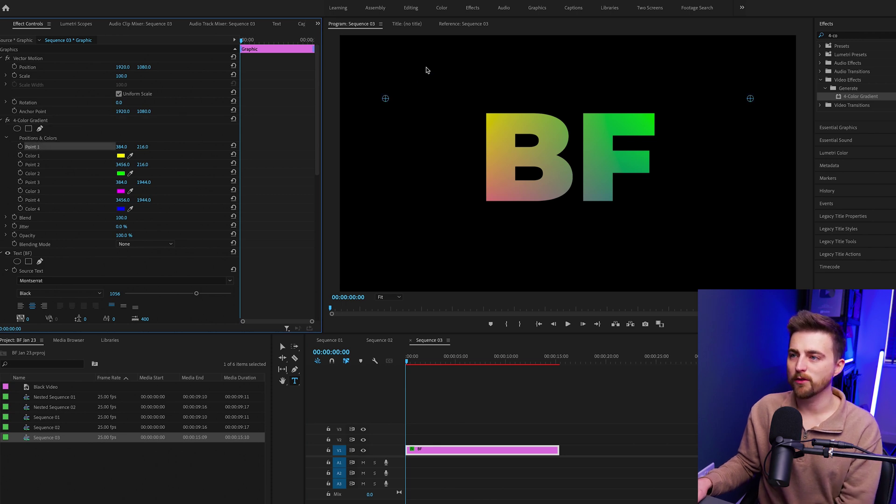
- Drag gradient Points 1 and 2 inward and zoom the monitor to 25%
drag(386, 99, 431, 94)
mouse_move(751, 103)
mouse_down()
mouse_move(731, 110)
mouse_move(714, 94)
mouse_move(738, 98)
mouse_up()
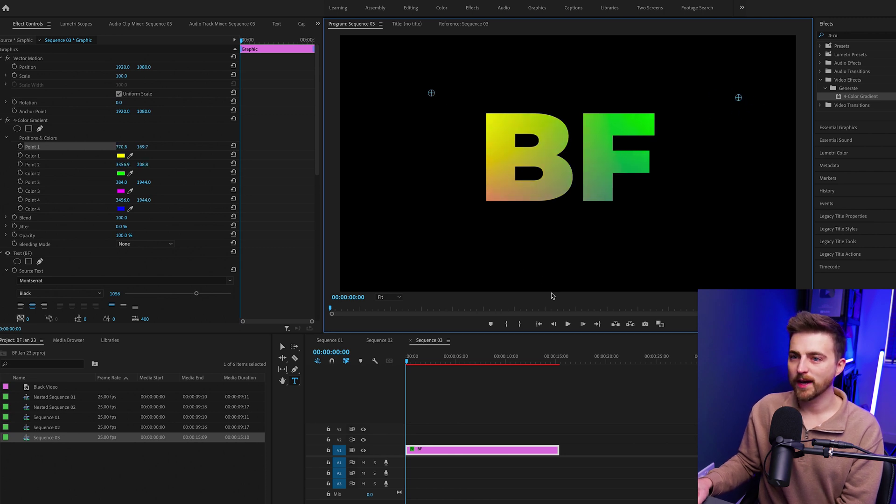
click(32, 182)
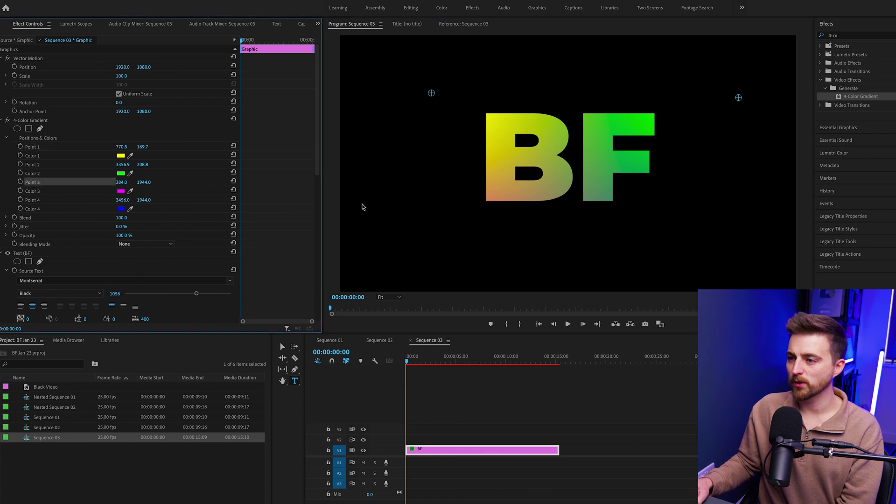
click(389, 297)
click(387, 327)
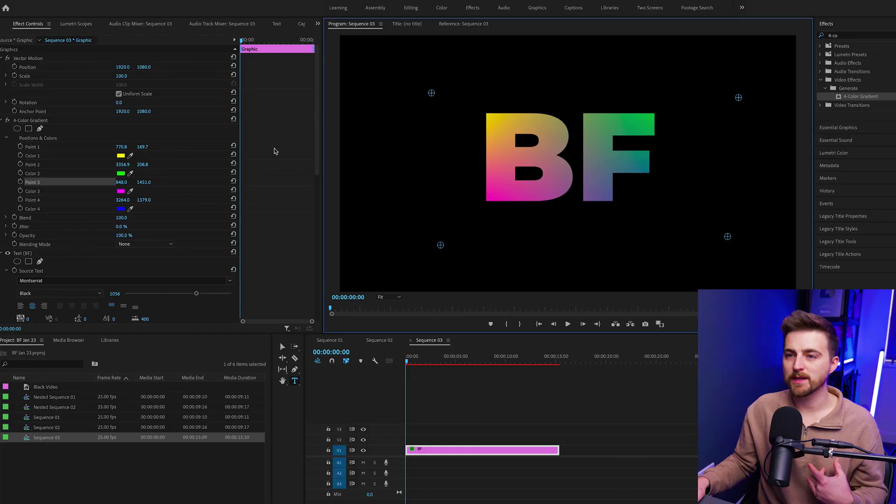
- Set gradient Color 1 to blue and Color 2 to light blue
click(121, 156)
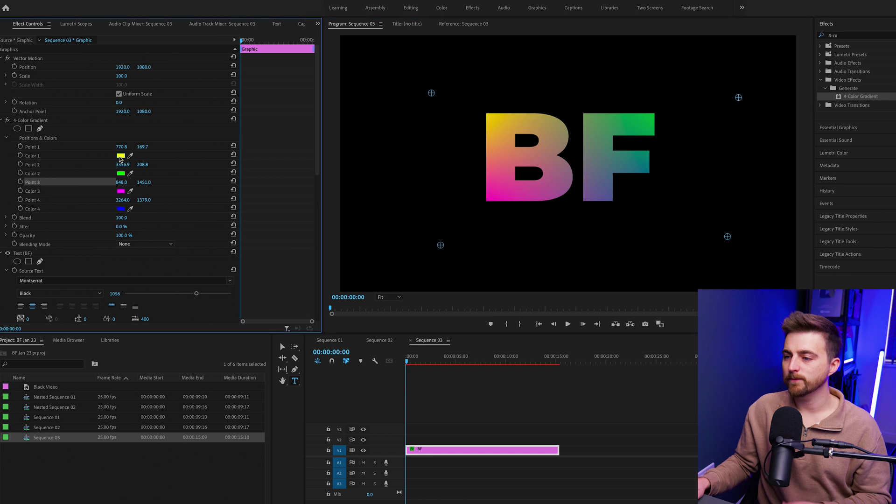
click(481, 414)
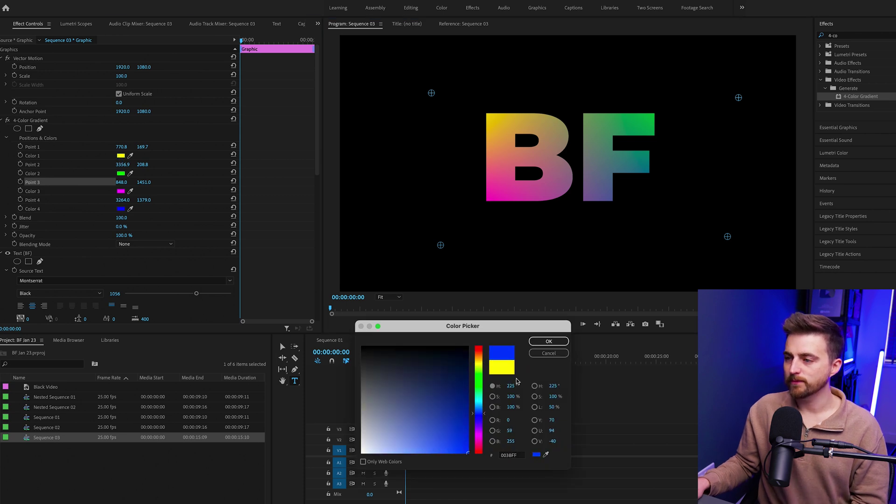
click(549, 341)
click(121, 174)
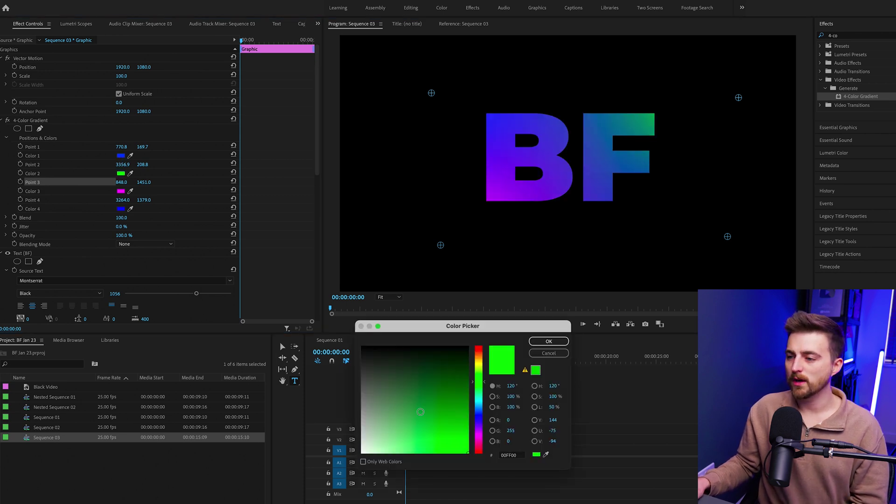
drag(481, 414, 478, 409)
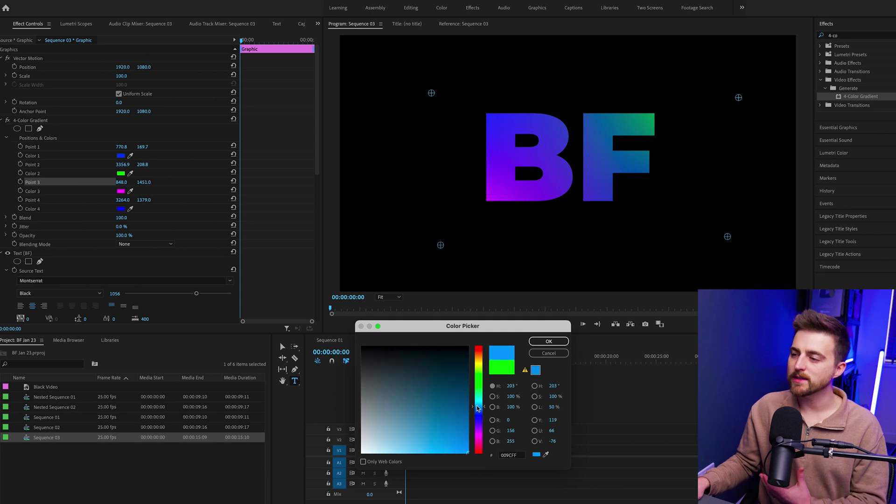
click(548, 342)
- Set gradient Color 3 to dark navy and Color 4 to soft cyan
click(121, 191)
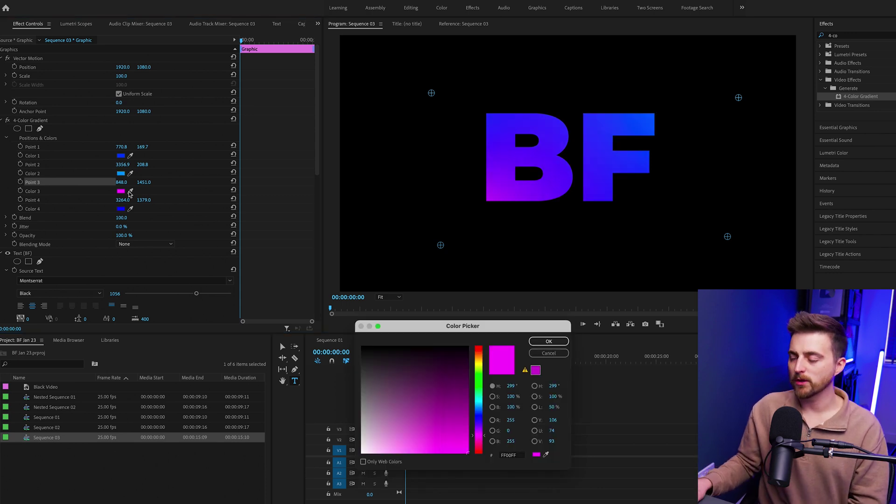
click(484, 413)
drag(443, 409, 435, 373)
click(550, 342)
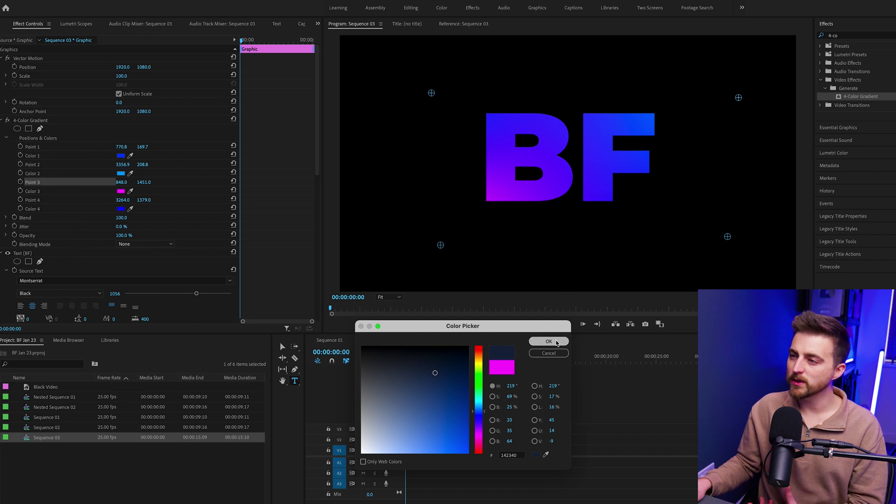
click(122, 210)
click(477, 400)
drag(464, 402, 437, 446)
click(549, 342)
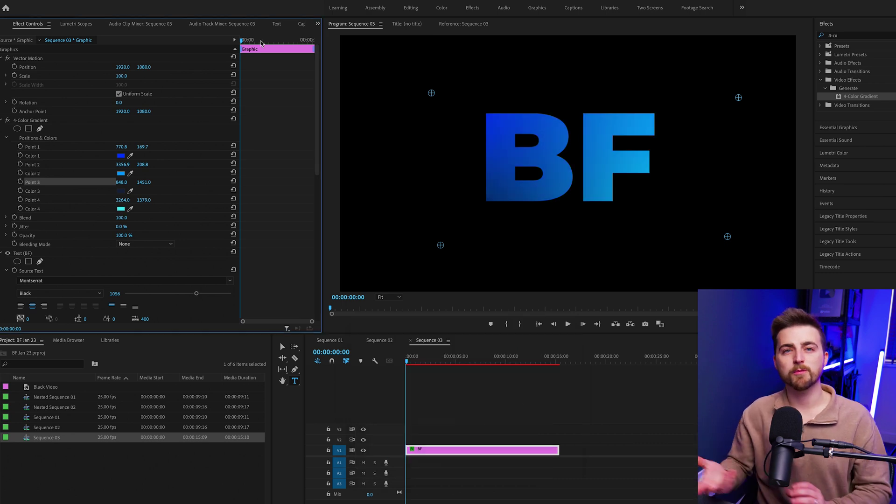
- Enable keyframing on all four gradient Points and Colors
click(20, 147)
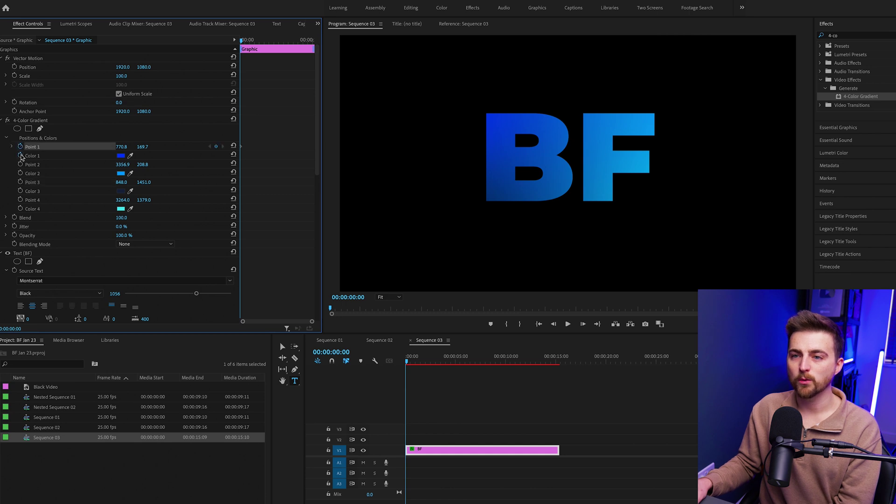
click(20, 156)
click(21, 164)
click(21, 173)
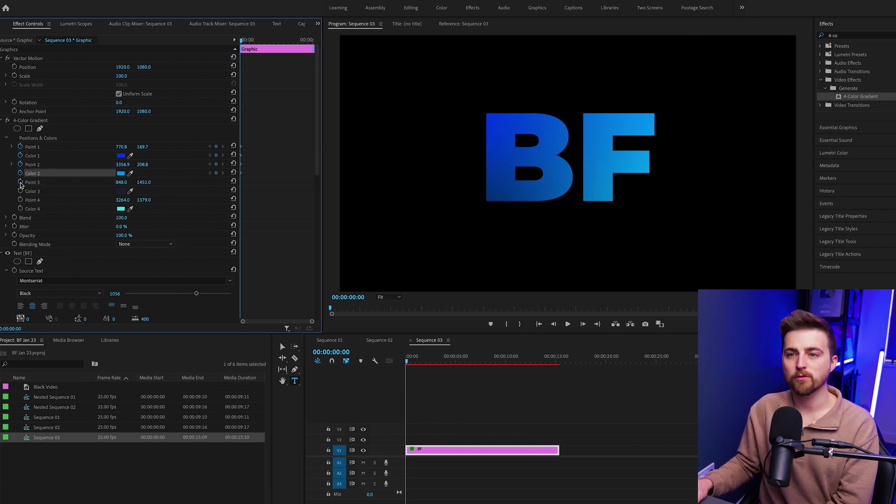
click(20, 182)
click(20, 190)
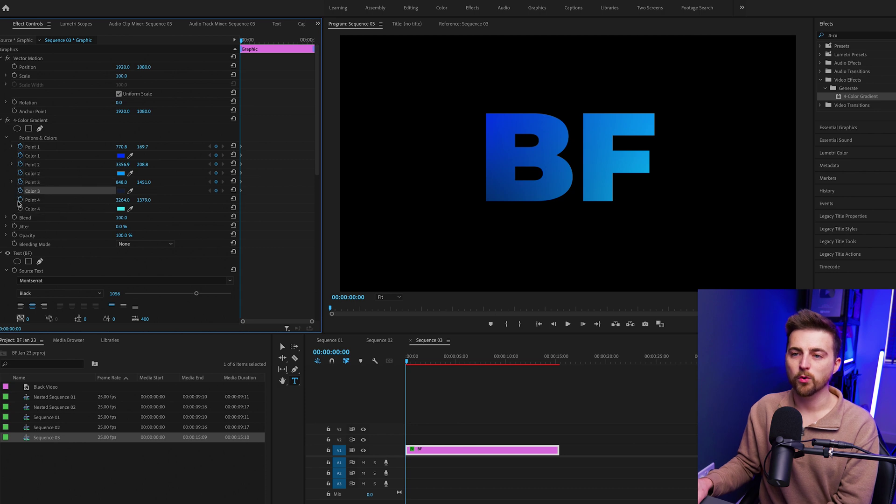
click(20, 200)
click(20, 209)
- At 00:00:02:12, move Point 1 to the upper right and Point 4 lower left, then preview
drag(425, 362, 432, 362)
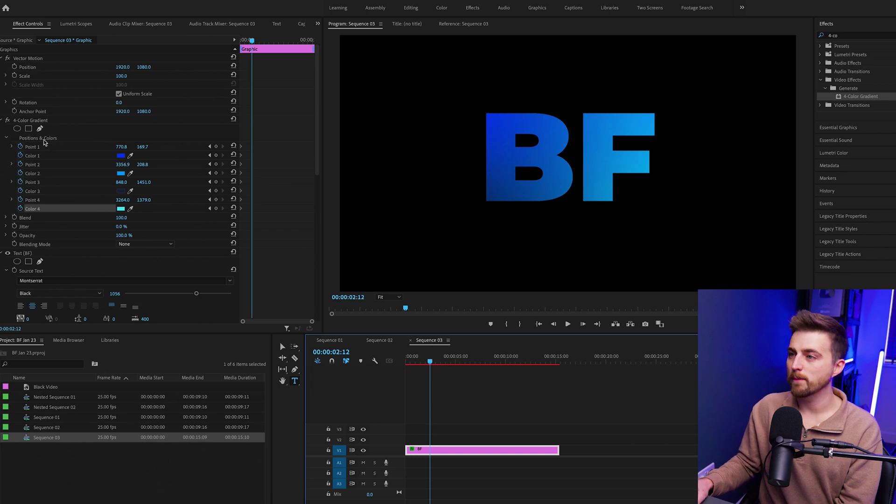
click(269, 123)
click(43, 151)
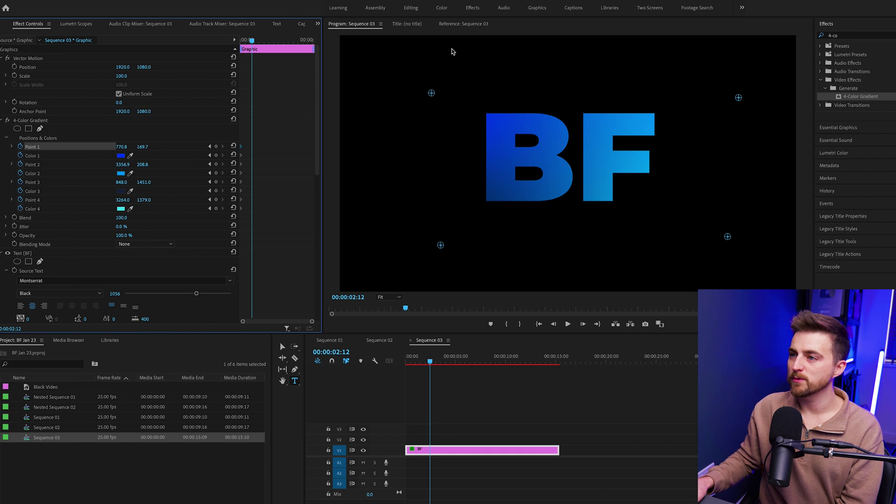
drag(431, 93, 710, 236)
drag(621, 237, 421, 115)
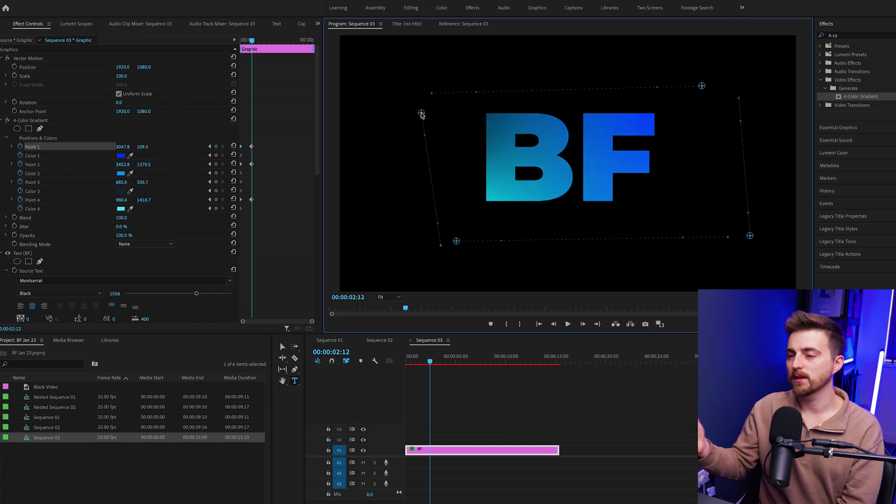
key(Home)
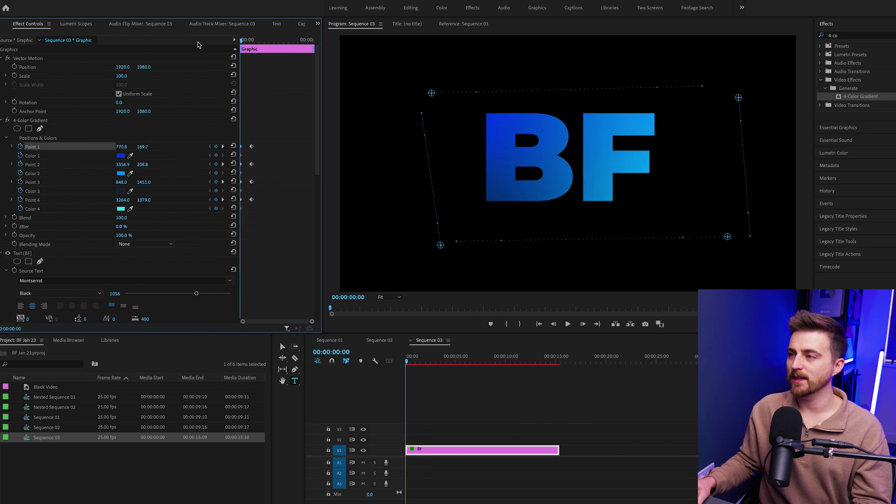
key(space)
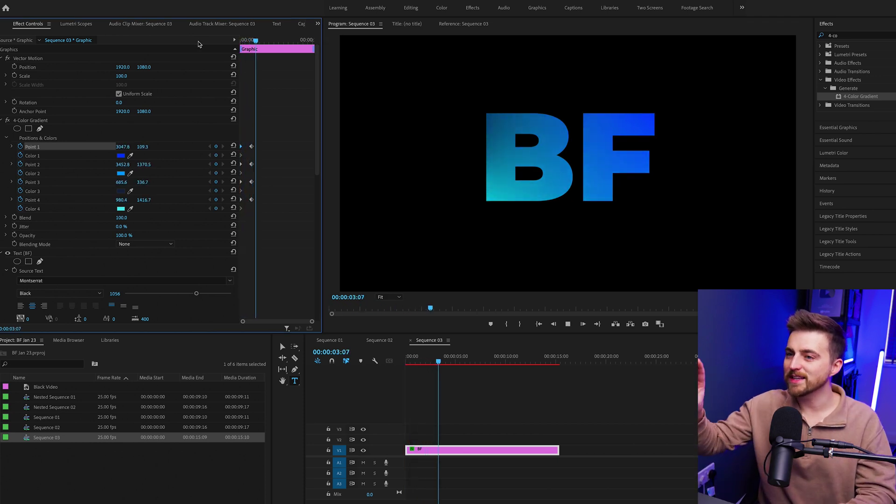
key(space)
- Align the Effect Controls playhead on the 00:00:02:12 keyframes
click(272, 40)
drag(272, 41, 277, 41)
key(equal)
key(minus)
key(minus)
key(minus)
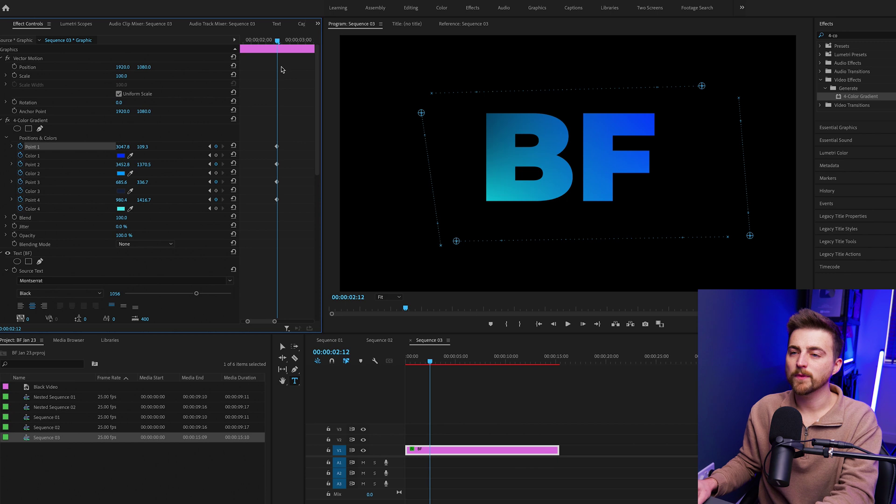
- Change gradient Color 1 to red and Color 2 to pink
click(121, 156)
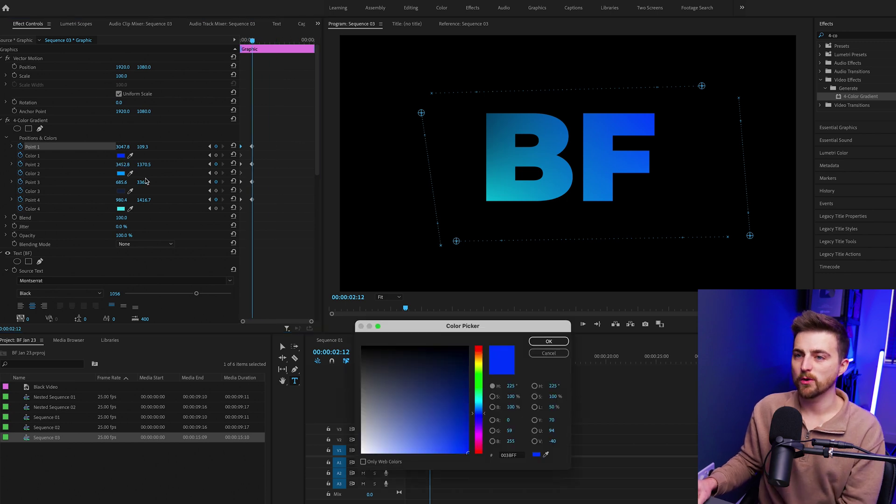
drag(482, 414, 486, 454)
key(Return)
click(121, 173)
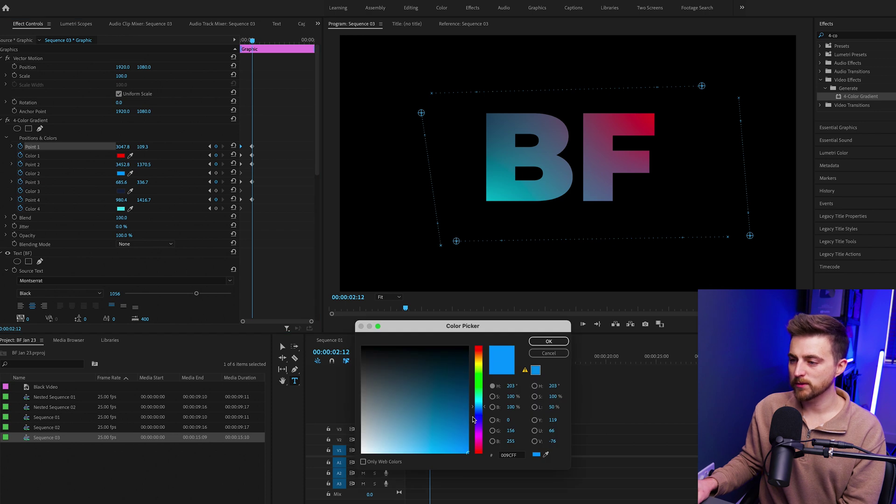
drag(474, 420, 481, 446)
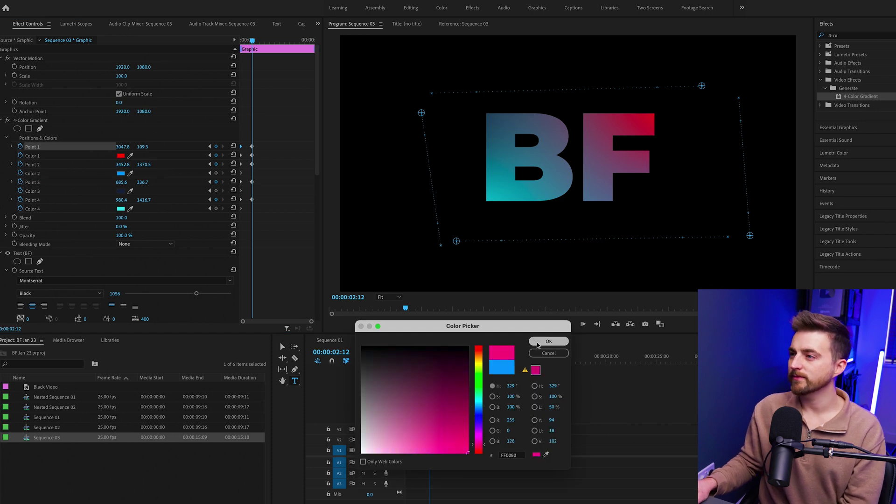
click(549, 341)
- Make Color 3 dark red and Color 4 saturated red, then play from the start
click(122, 191)
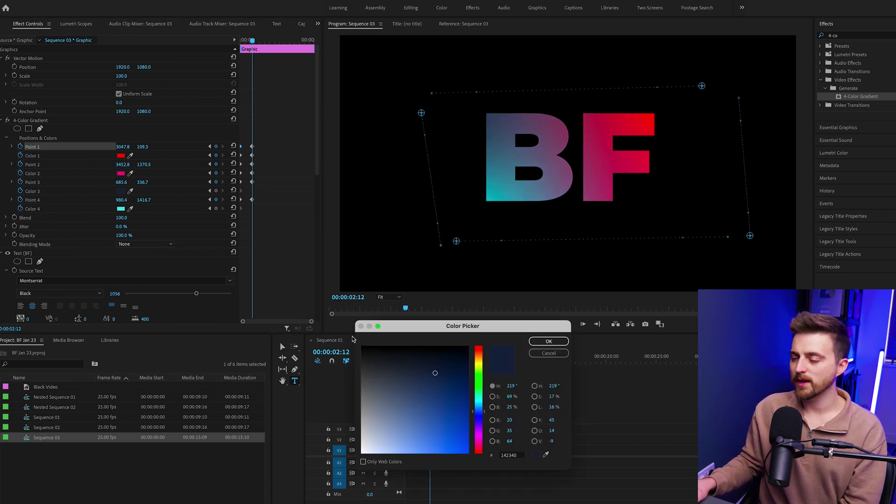
drag(485, 364, 484, 451)
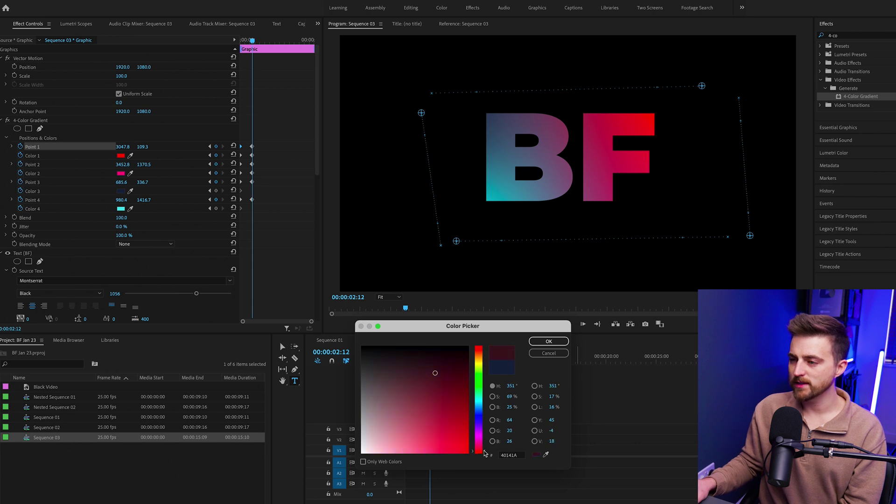
click(549, 341)
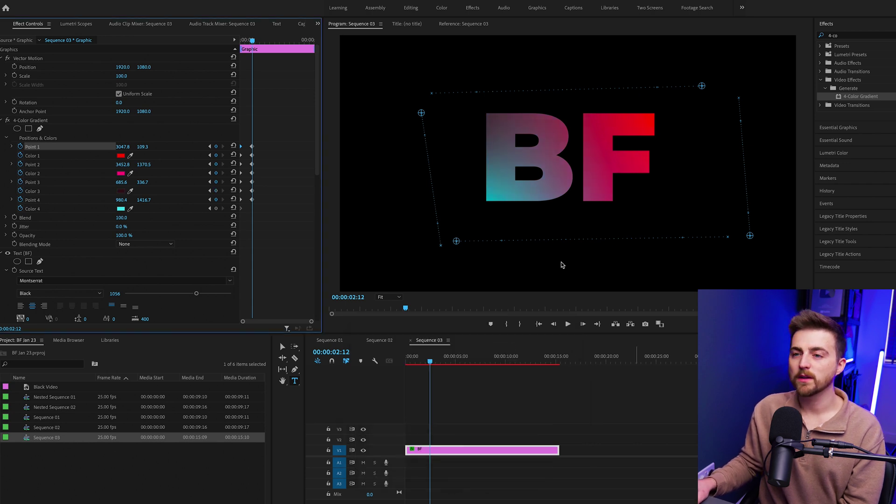
click(121, 209)
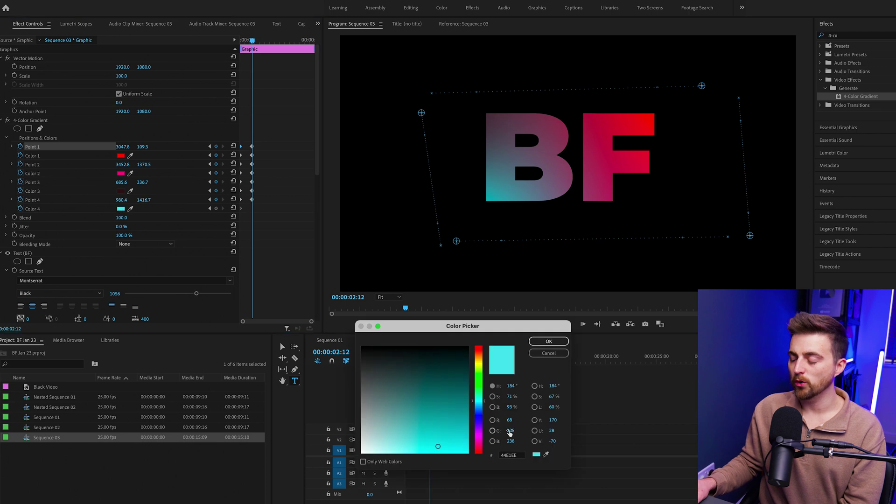
drag(481, 434, 480, 450)
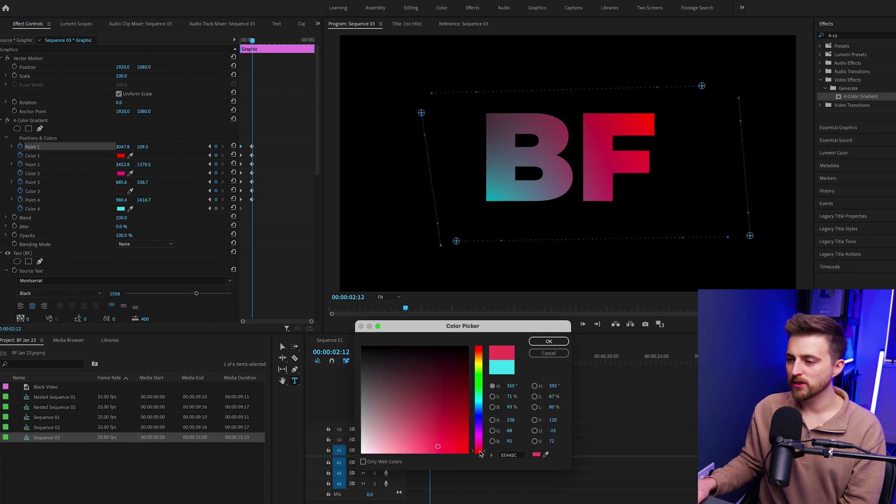
click(460, 443)
click(560, 342)
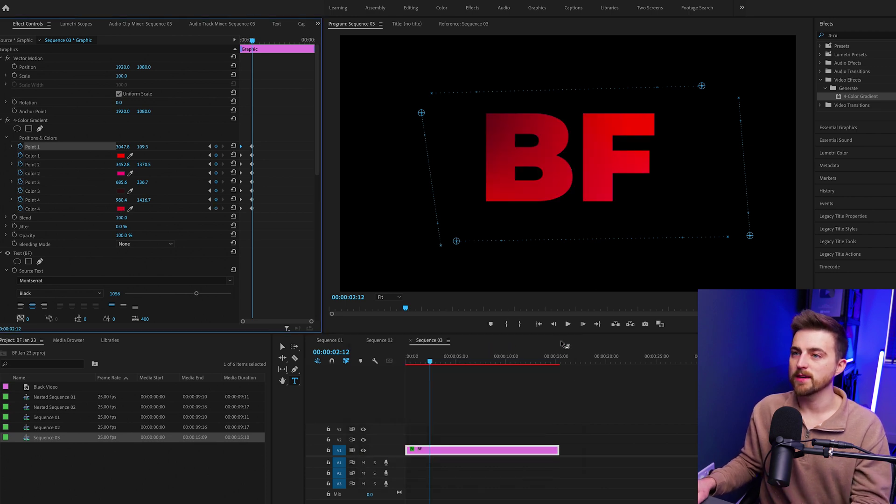
key(Home)
key(space)
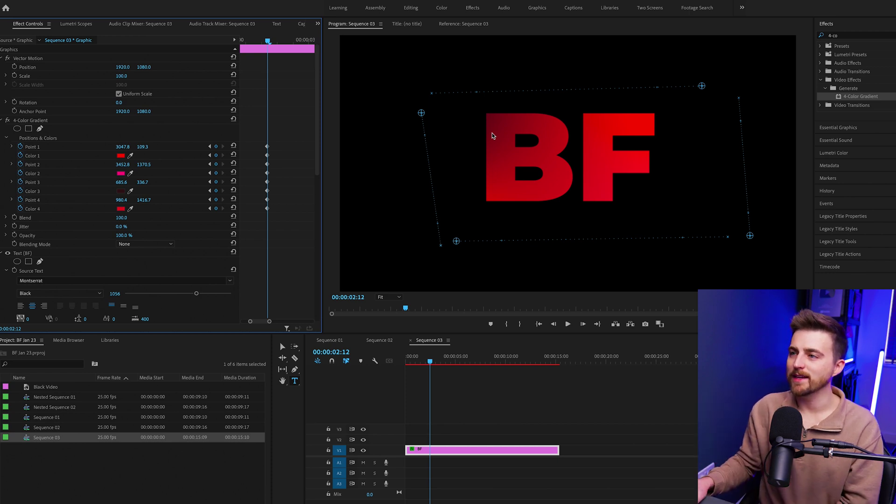
- Nudge gradient Point 1 slightly left in the Program monitor at 00:00:02:12
click(424, 116)
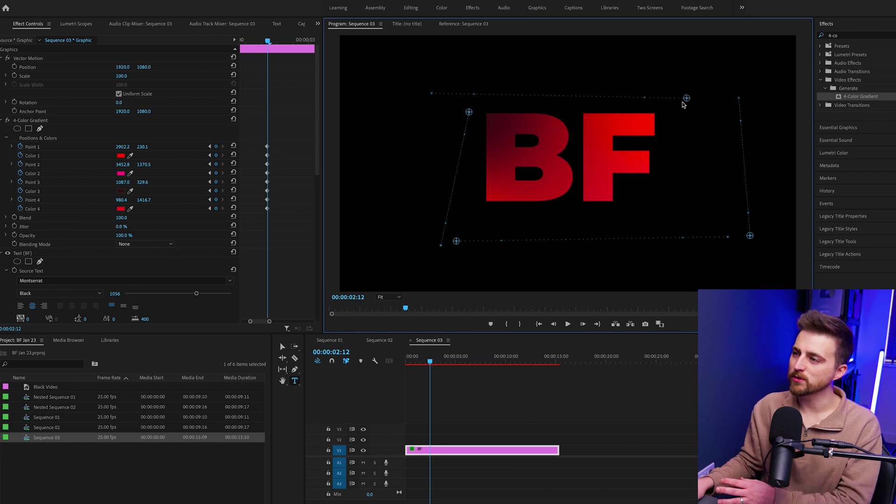
drag(669, 114, 667, 114)
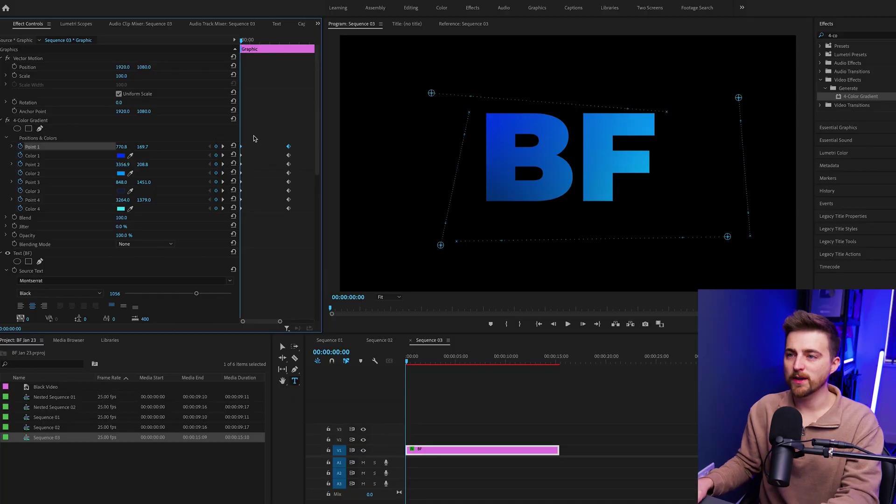
- Apply Ease In temporal interpolation to the Point 1 and remaining 2:12 keyframes, then play
right_click(289, 148)
mouse_move(326, 225)
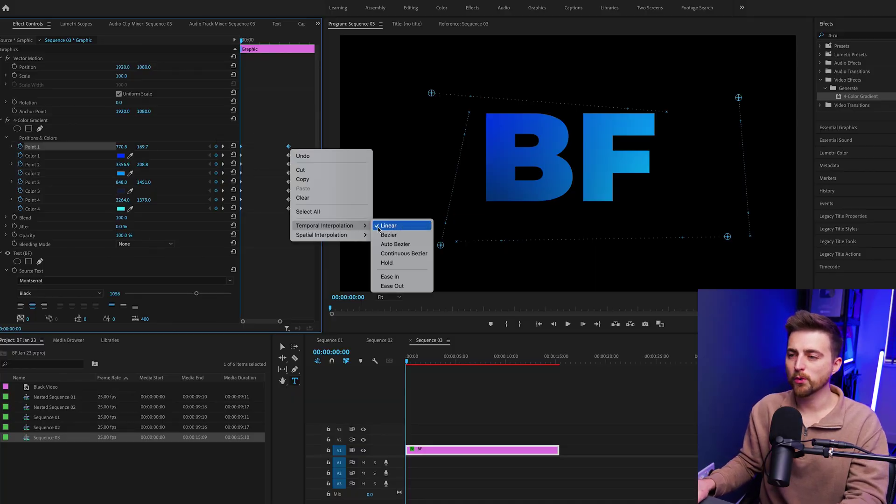
click(389, 277)
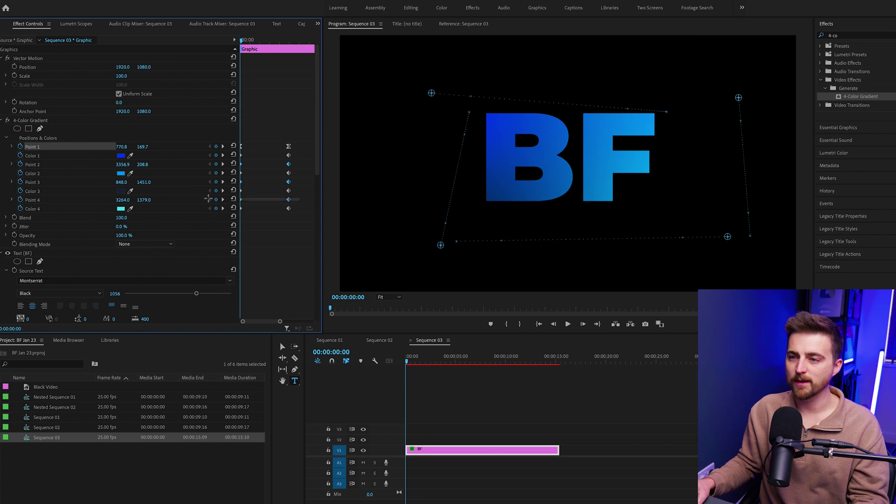
right_click(288, 201)
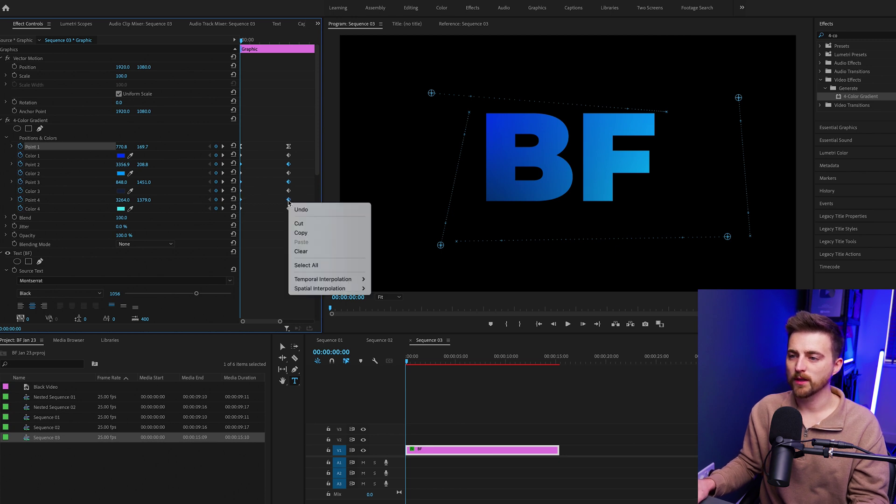
mouse_move(345, 279)
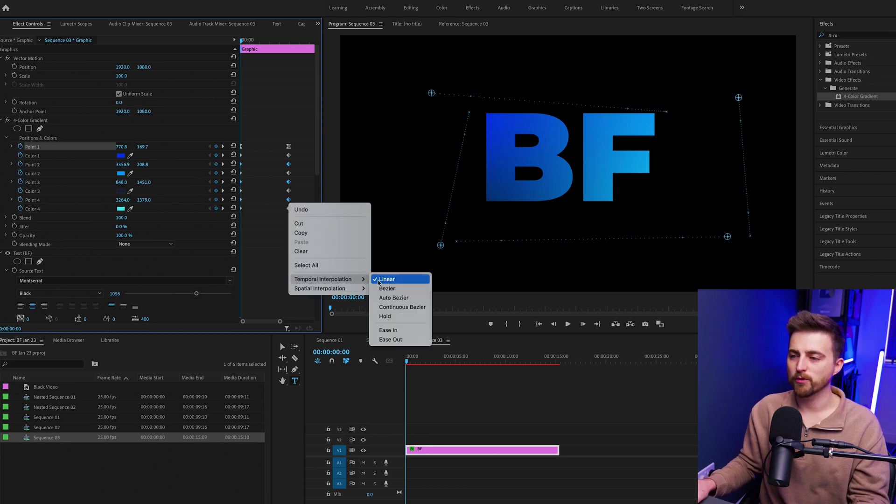
click(395, 334)
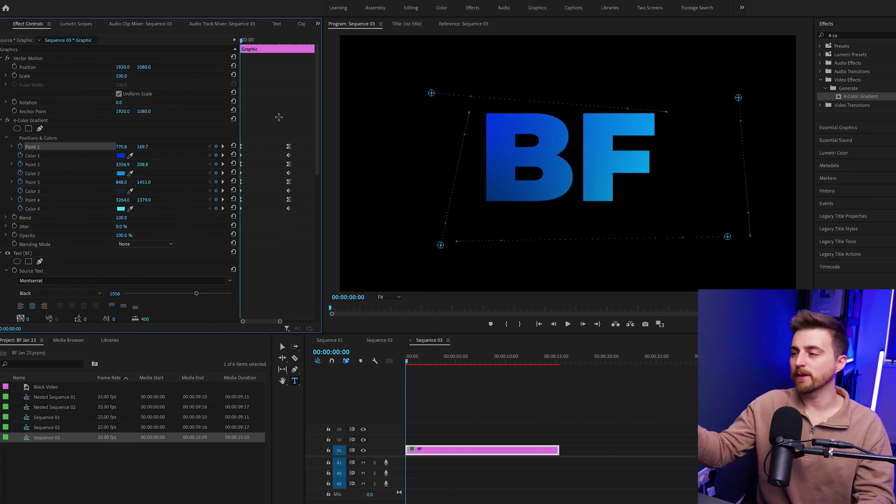
key(space)
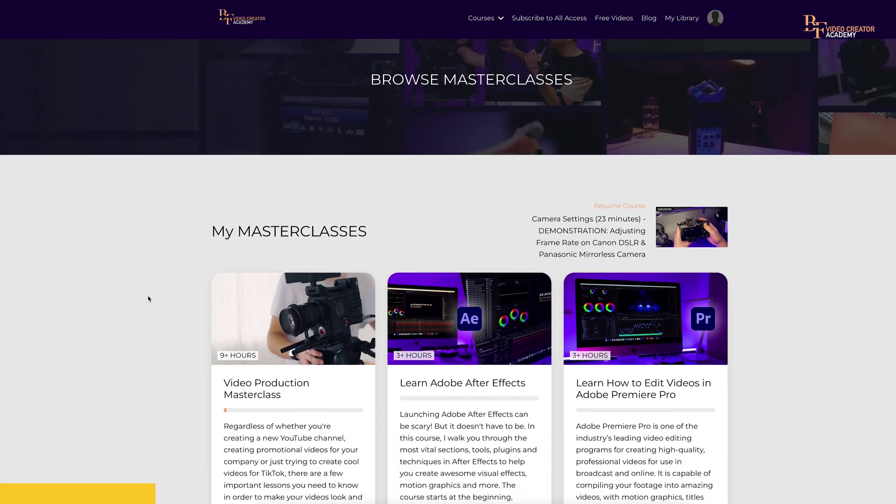
- Scroll down the Video Production Masterclass lesson sidebar
scroll(149, 299, down, 2)
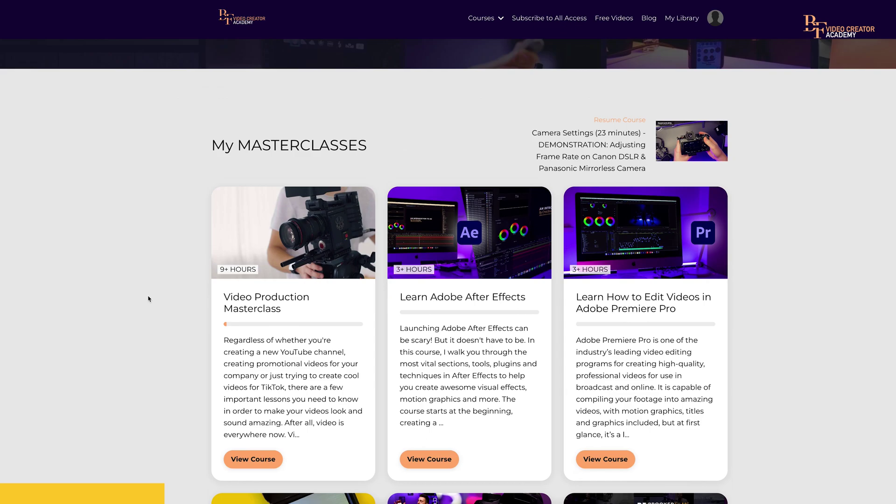
scroll(149, 299, down, 5)
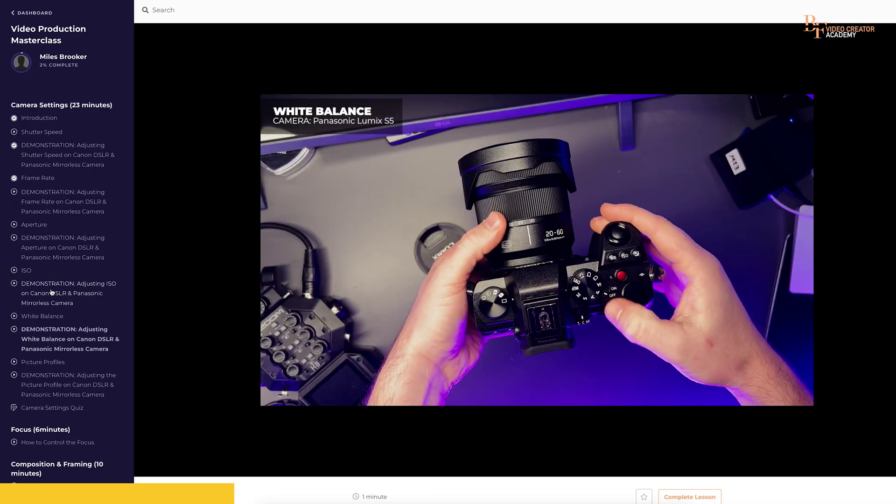
scroll(70, 233, down, 10)
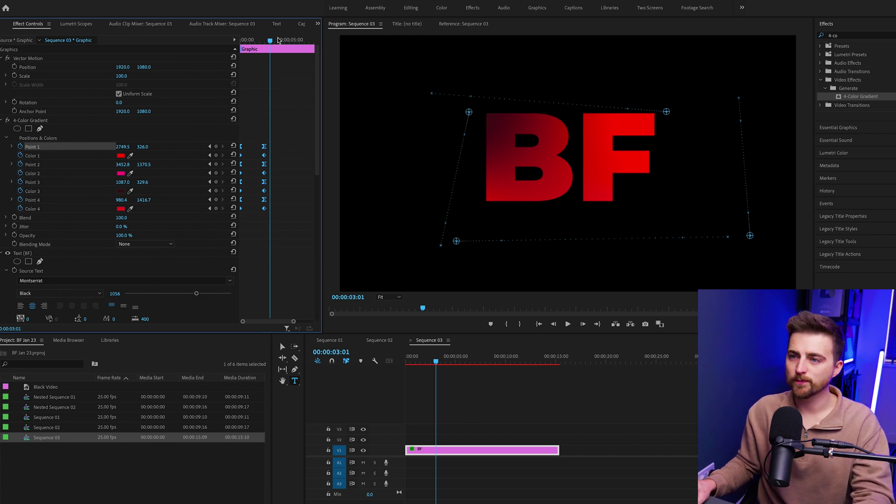
- Paste the blue gradient keyframes at 5:00 and 9:23, then play from the start
drag(277, 40, 293, 43)
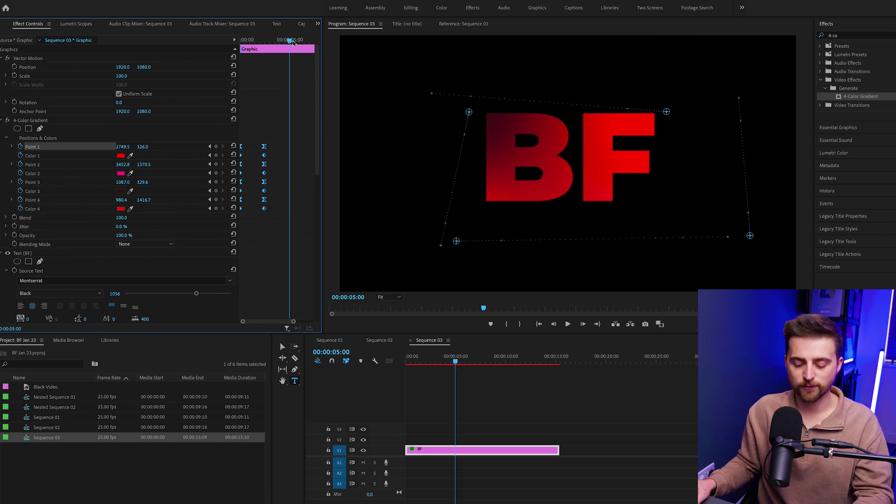
key(ctrl+v)
scroll(292, 41, down, 2)
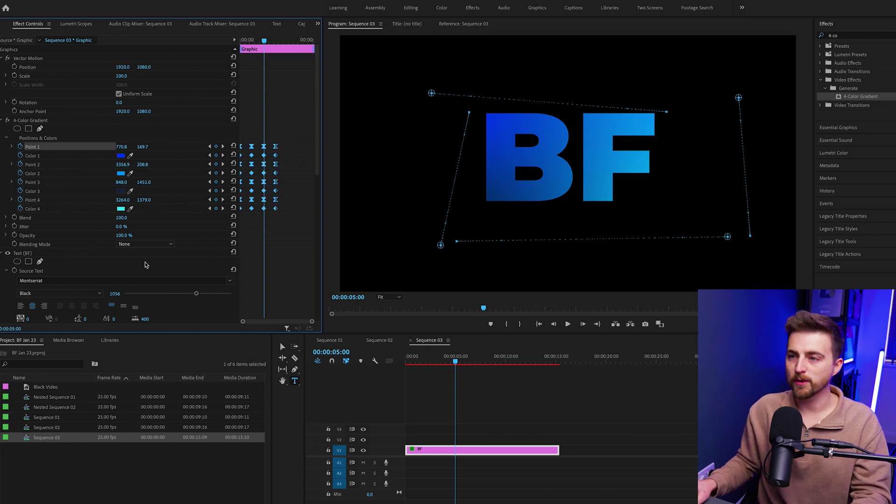
drag(282, 41, 288, 38)
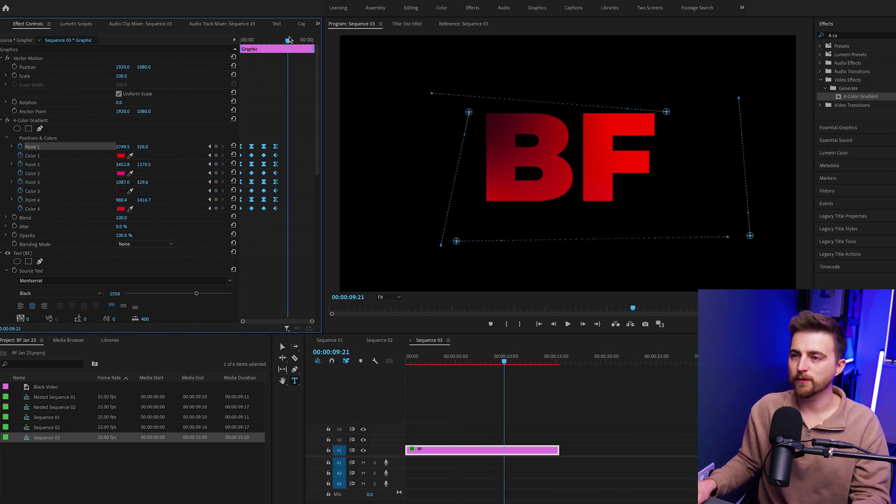
key(ctrl+v)
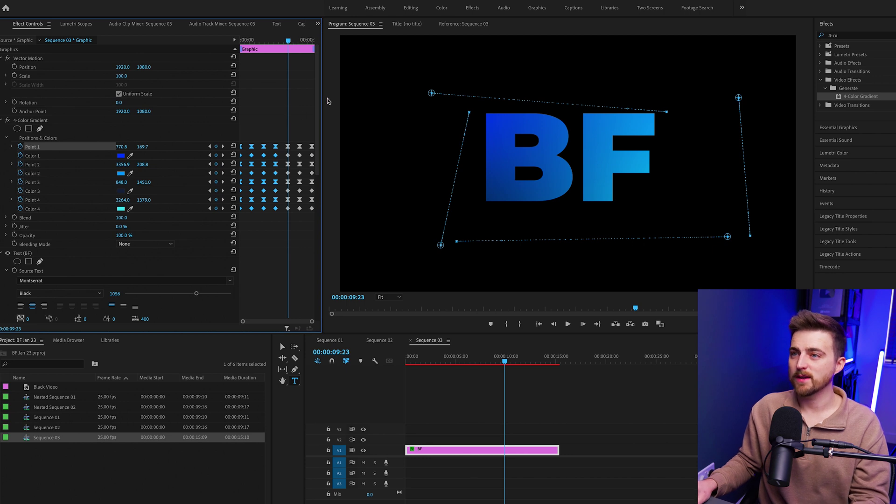
key(Home)
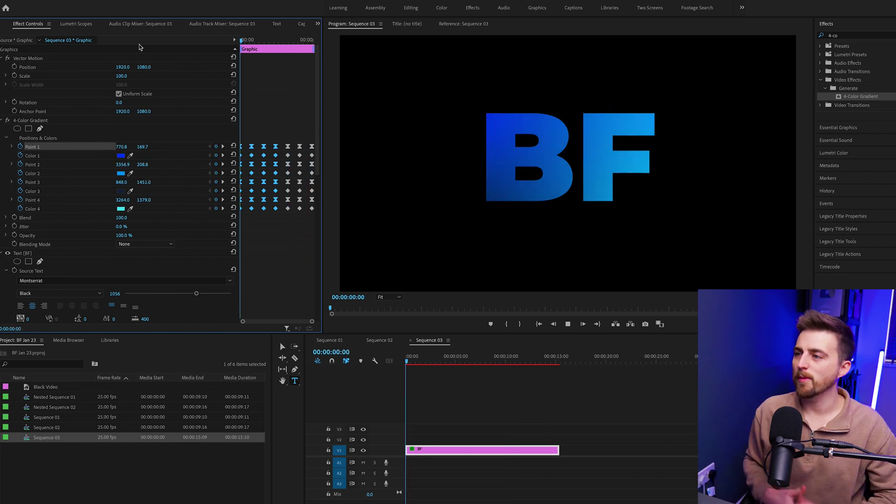
key(space)
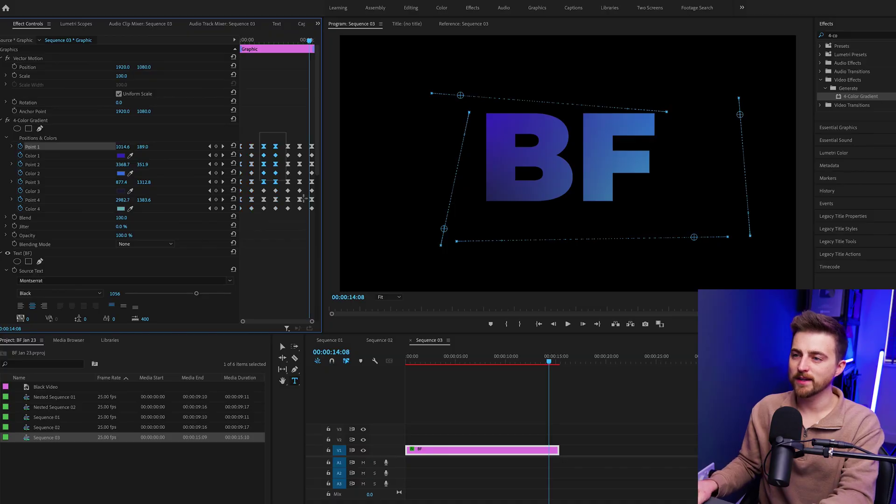
- At 00:00:05:00, drag gradient Point 2 to the lower left and Point 3 to the top right
key(Home)
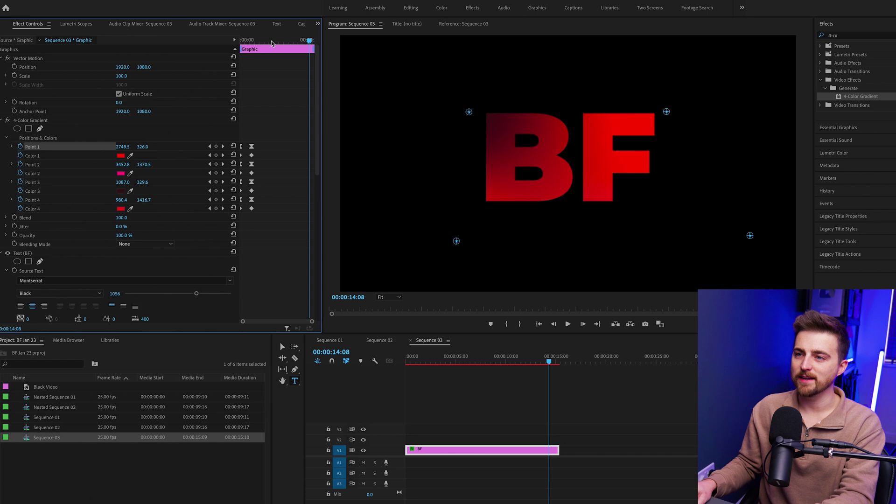
drag(250, 42, 288, 42)
key(minus)
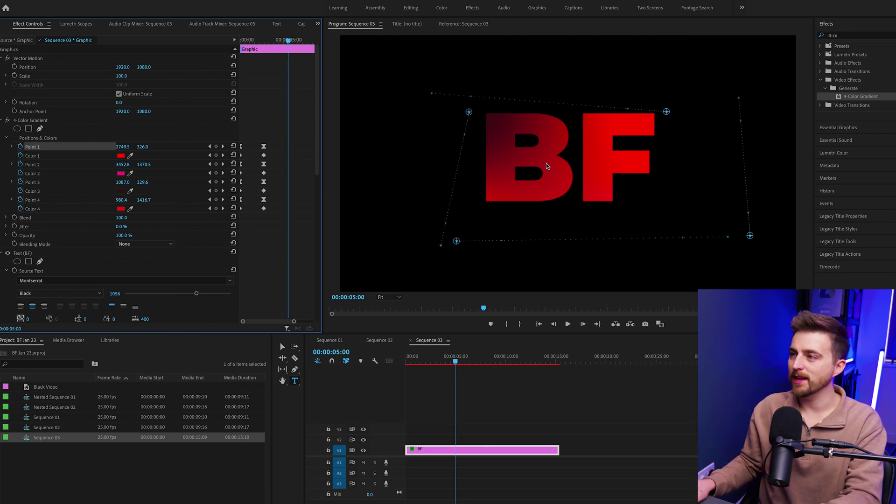
click(667, 113)
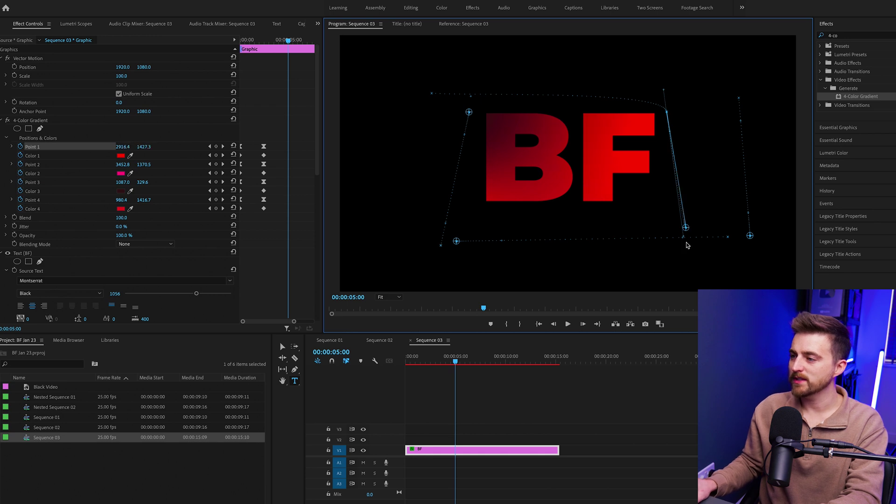
drag(709, 243, 466, 250)
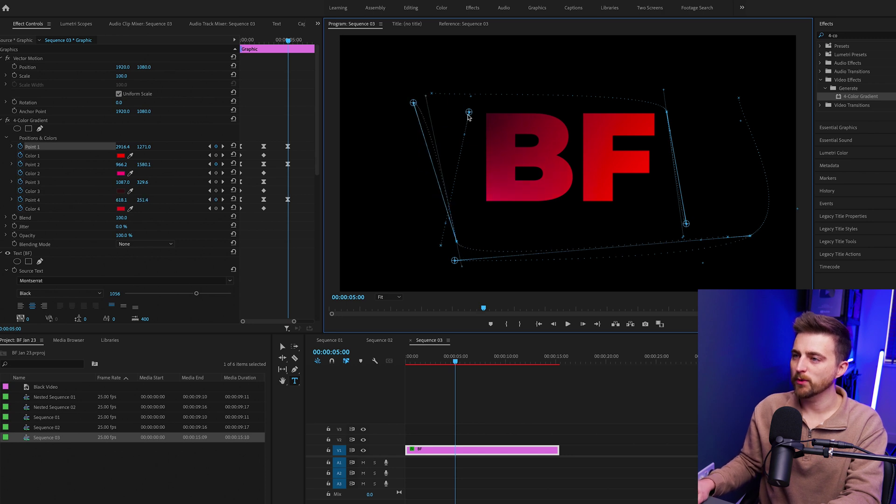
drag(476, 105, 675, 78)
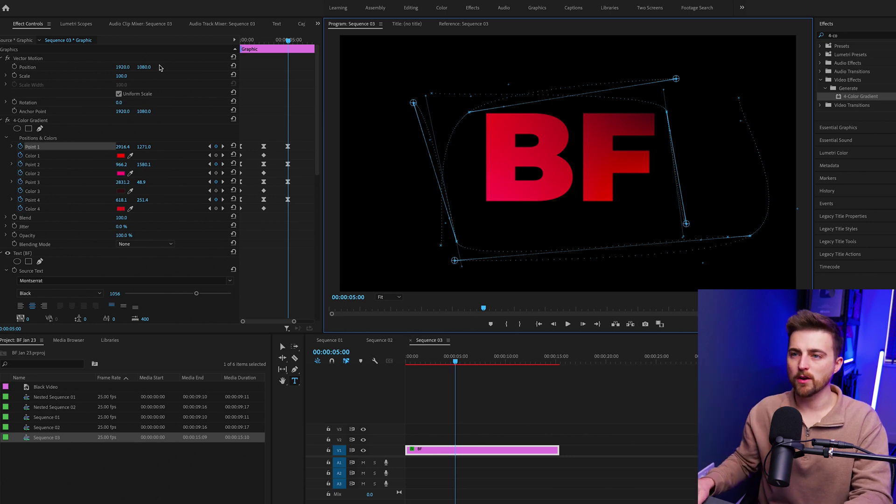
- Change gradient Color 1 and Color 2 to green hues
click(123, 156)
click(481, 384)
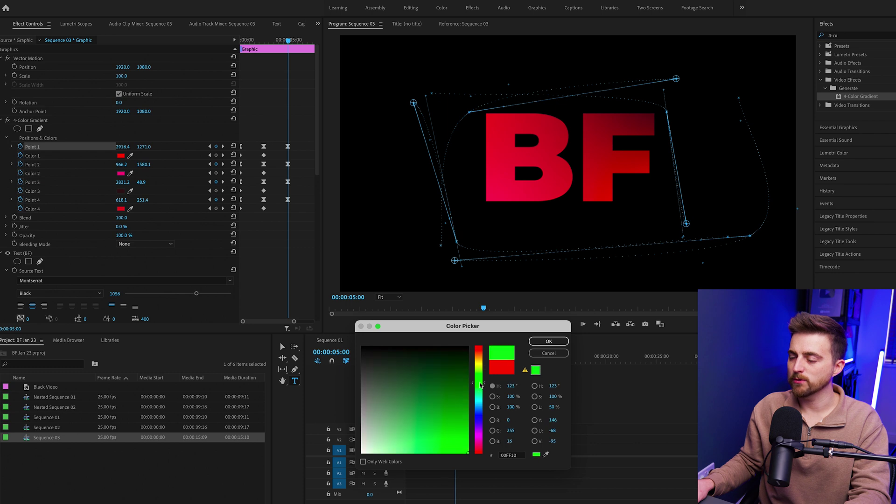
click(549, 342)
click(120, 173)
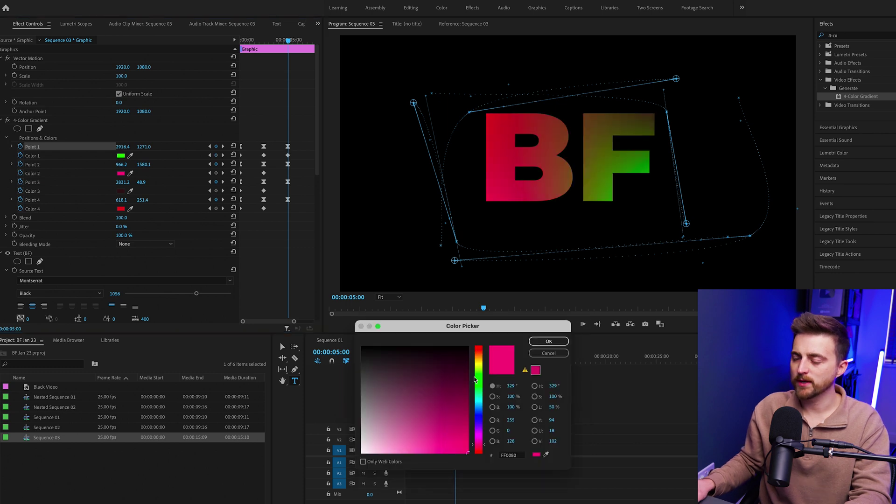
click(481, 389)
click(548, 341)
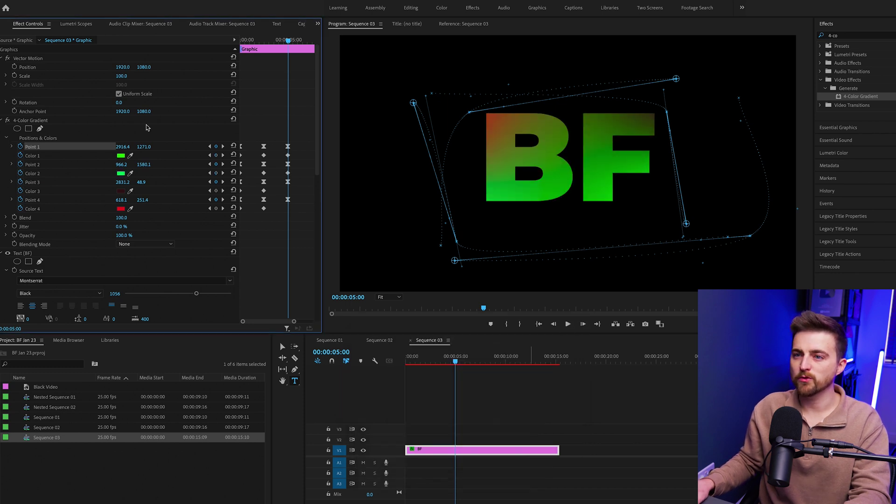
- Set Color 3 to dark green and Color 4 to yellow-green
click(121, 191)
click(479, 393)
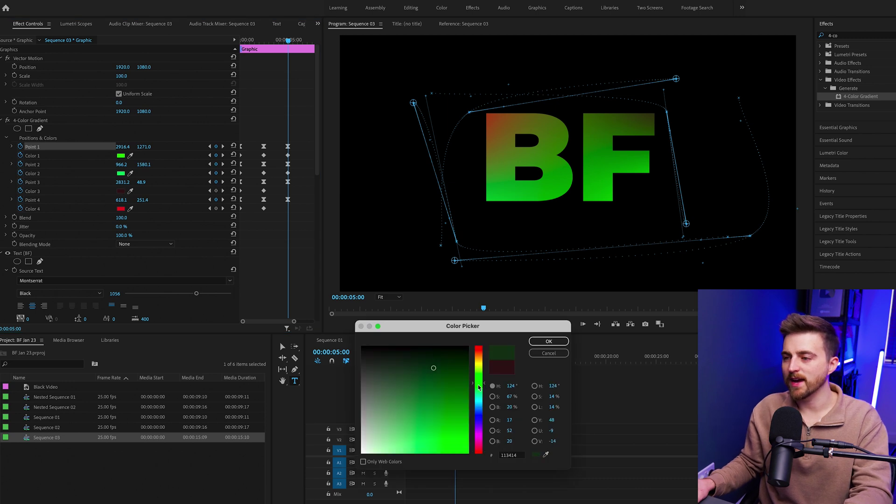
key(Return)
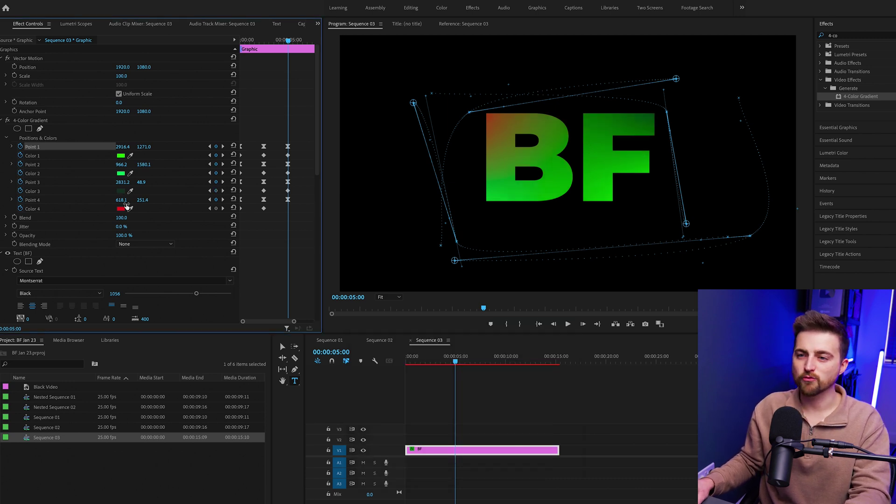
click(121, 209)
drag(477, 390, 478, 371)
click(535, 342)
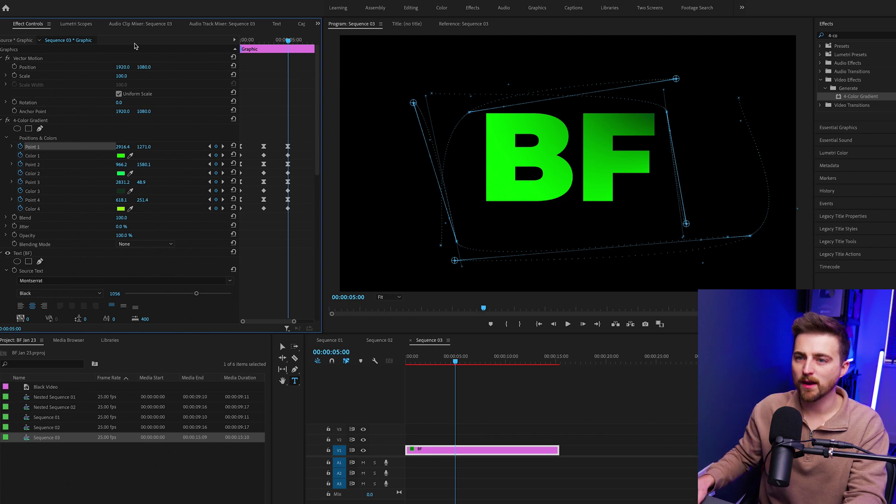
- Recolour Color 2 to yellow-green and return to the sequence start
click(44, 183)
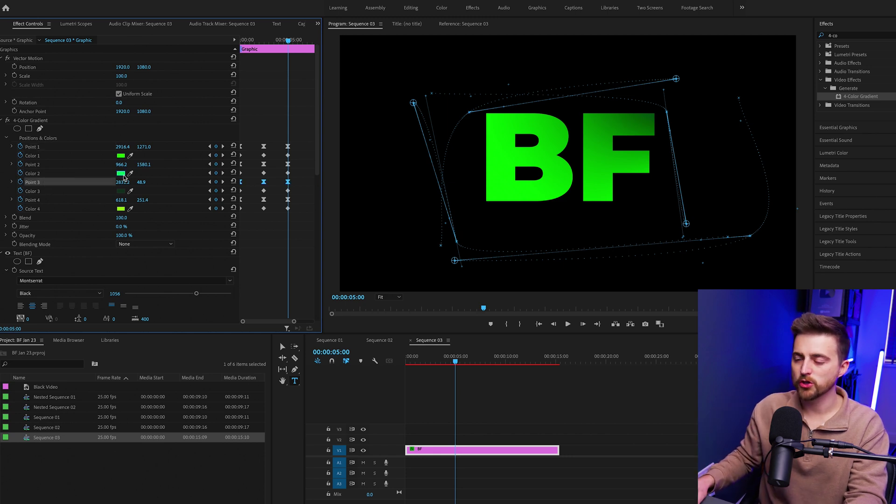
click(122, 174)
click(478, 367)
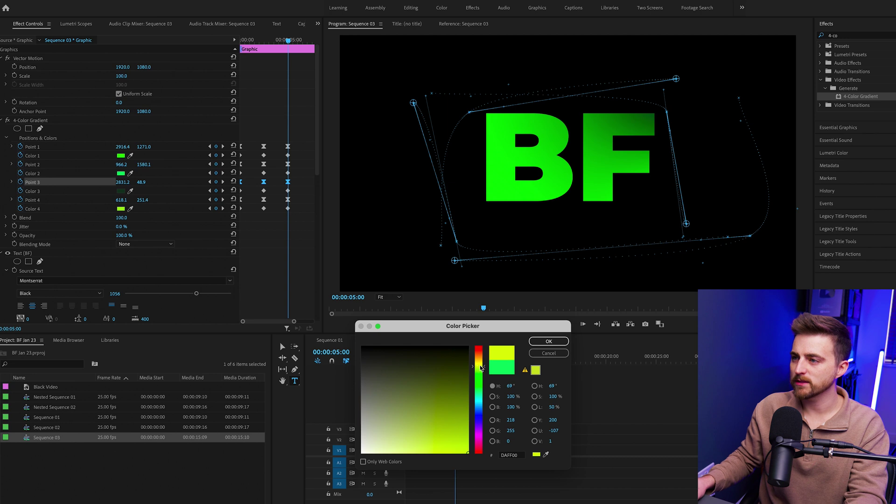
click(548, 342)
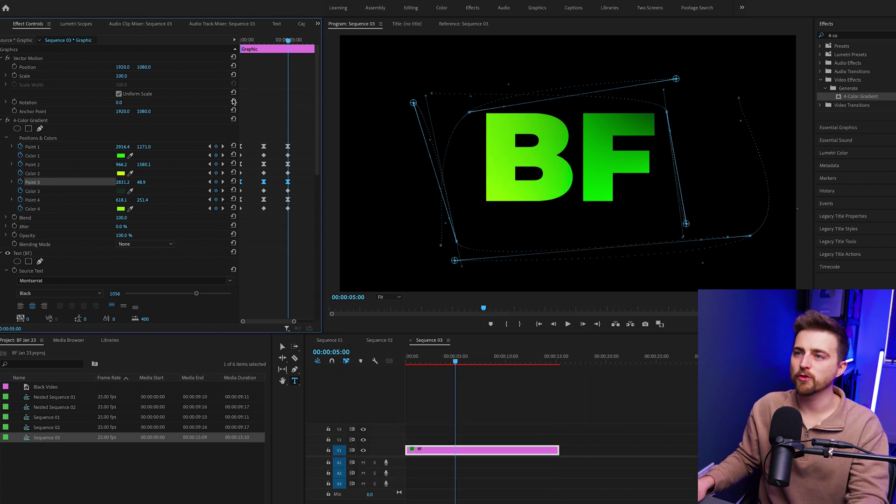
key(Home)
- Play the title animation, check the gradient near 13 seconds, then replay from the start
key(space)
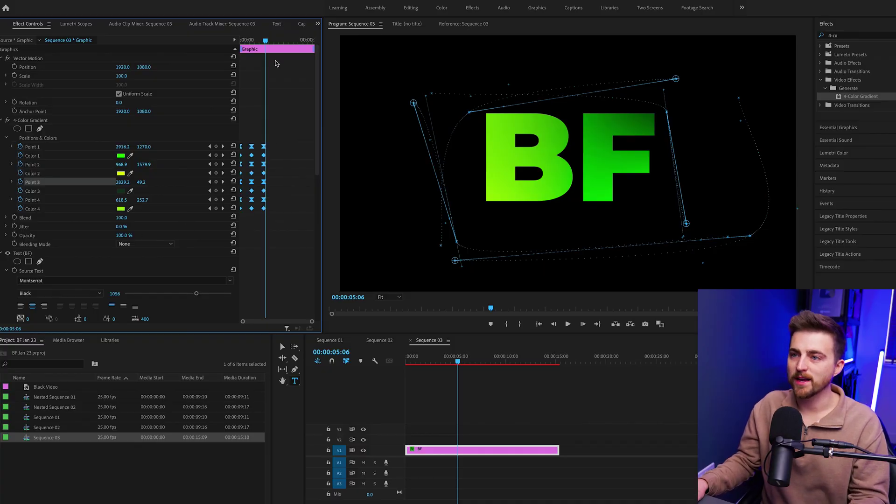
drag(273, 41, 309, 41)
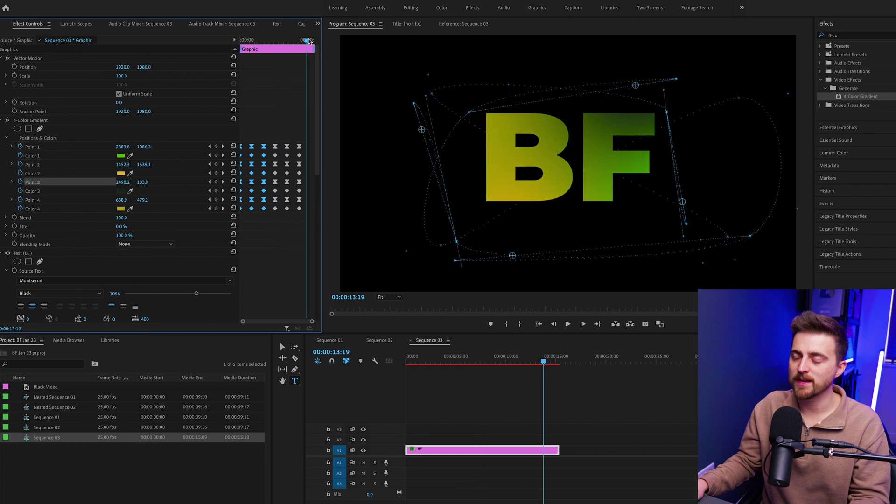
key(Home)
key(space)
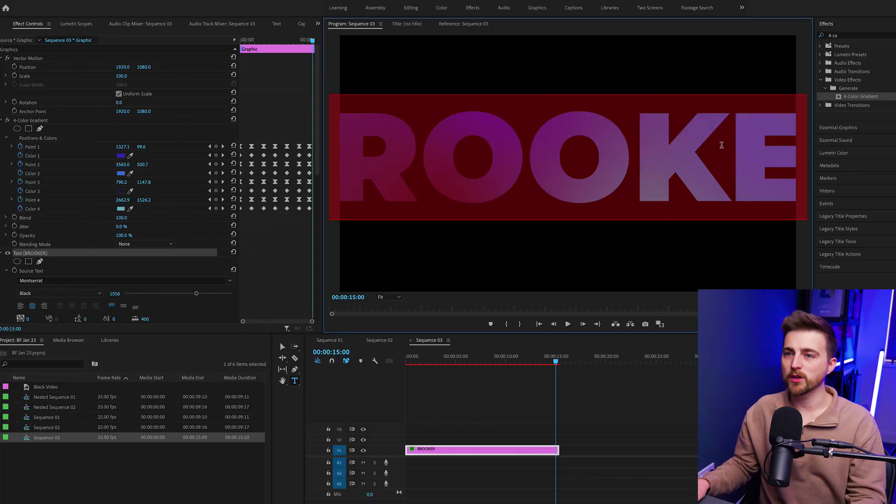
- Reduce the BROOKER font size to 614 and play the title from the beginning
scroll(200, 119, down, 5)
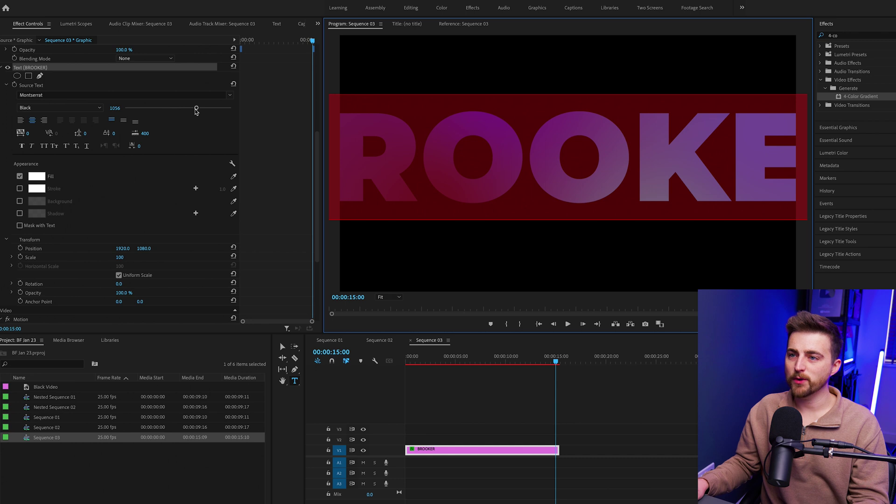
drag(196, 110, 166, 113)
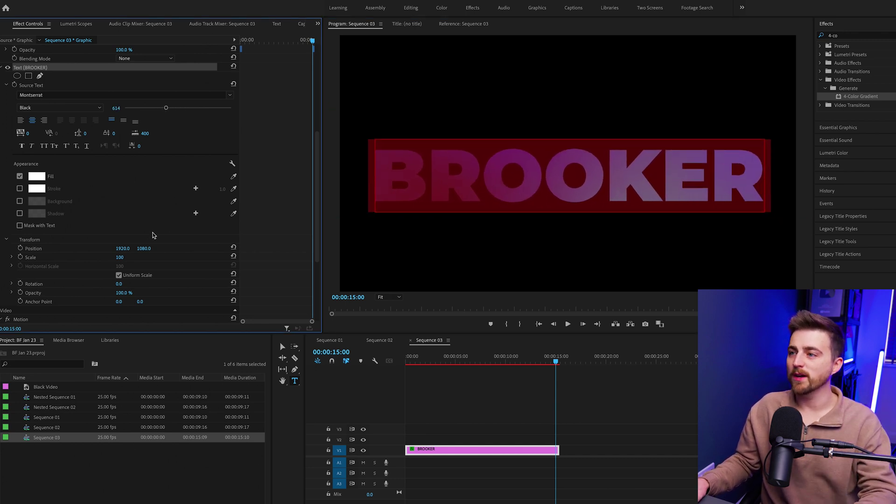
click(600, 424)
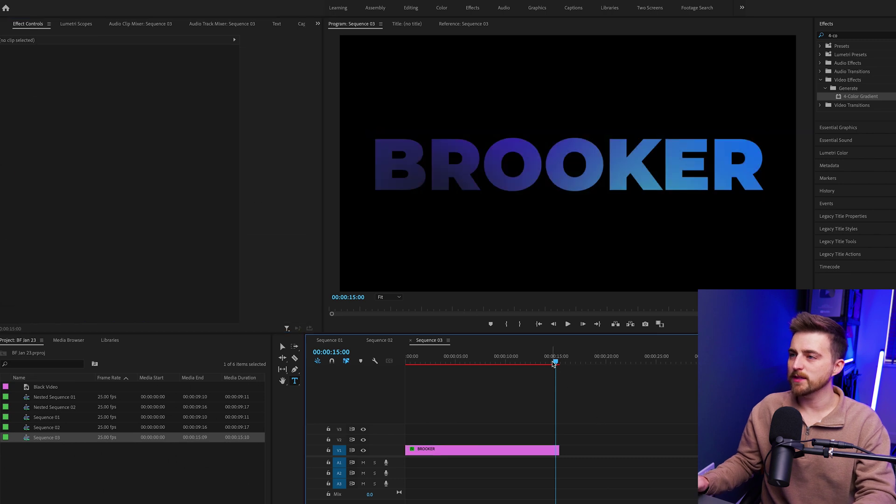
key(Home)
key(space)
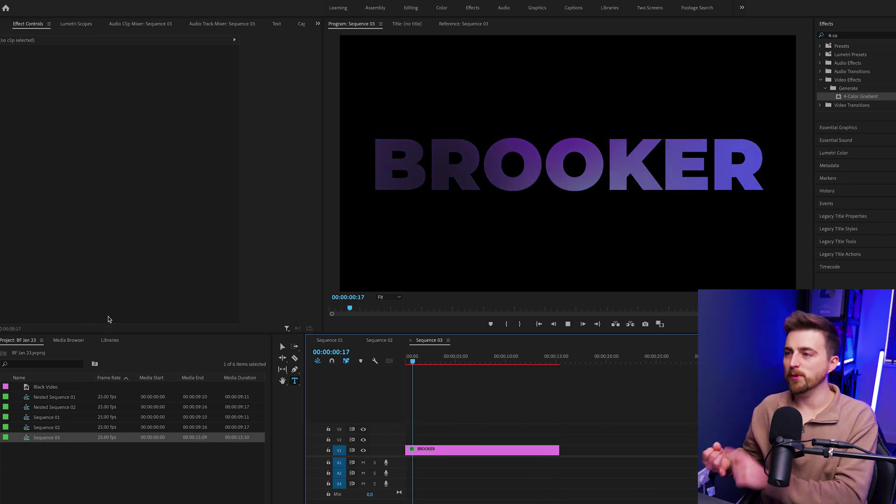